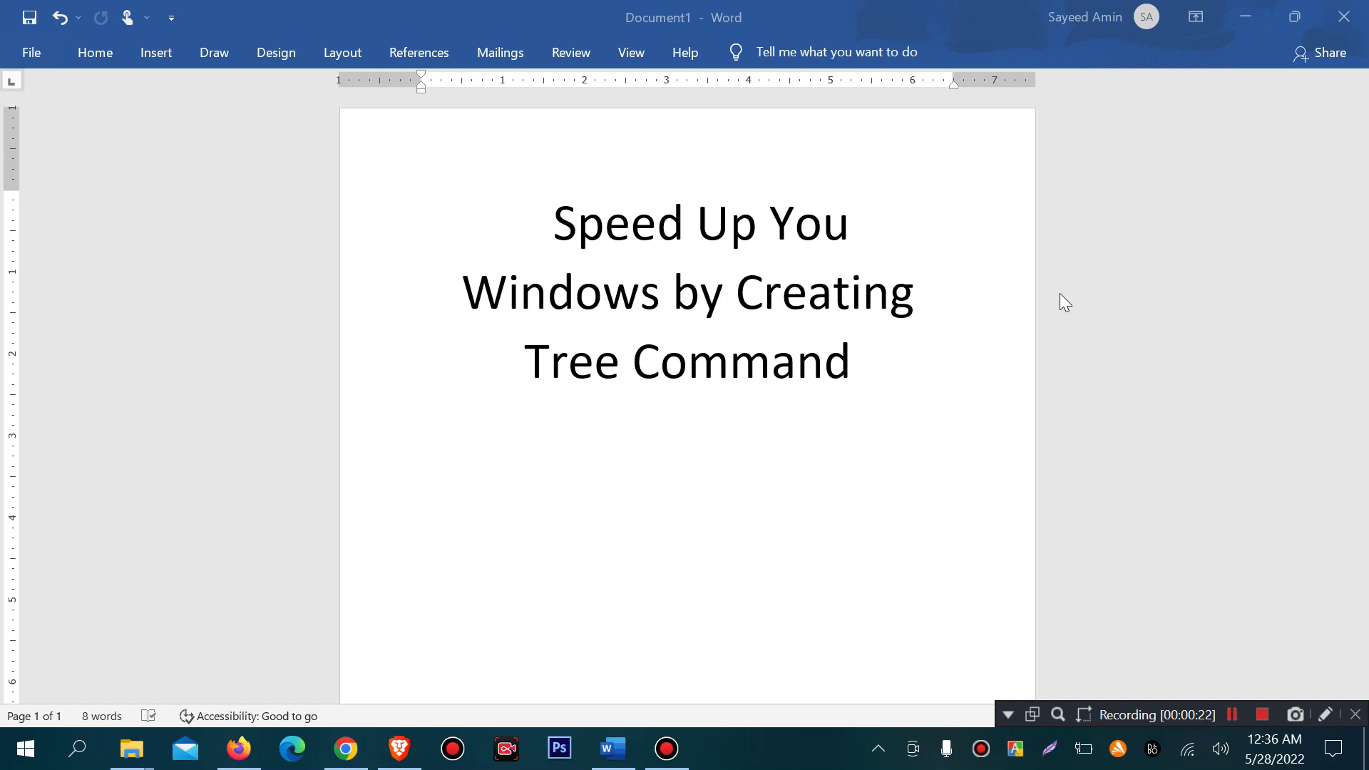
Step: Minimize the Word document to show the desktop
left_click(1236, 19)
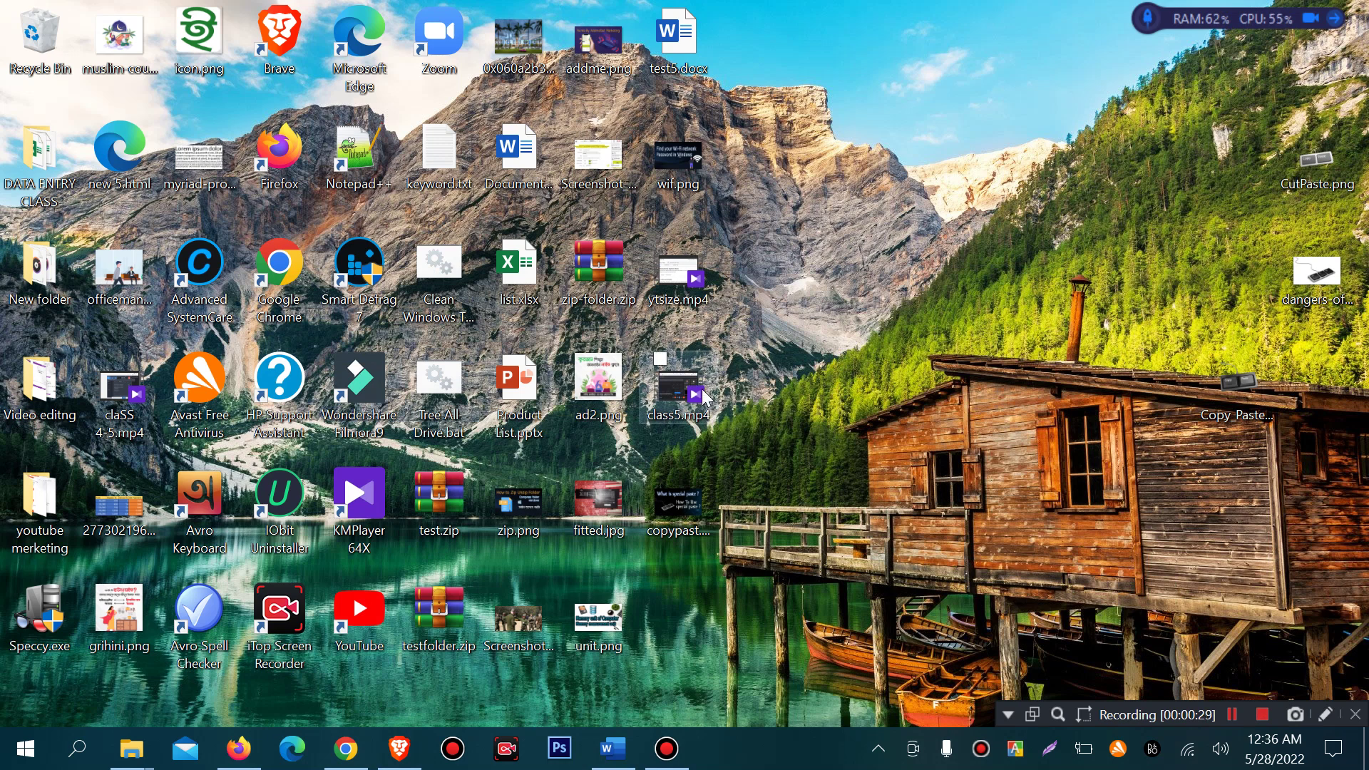
left_click(24, 749)
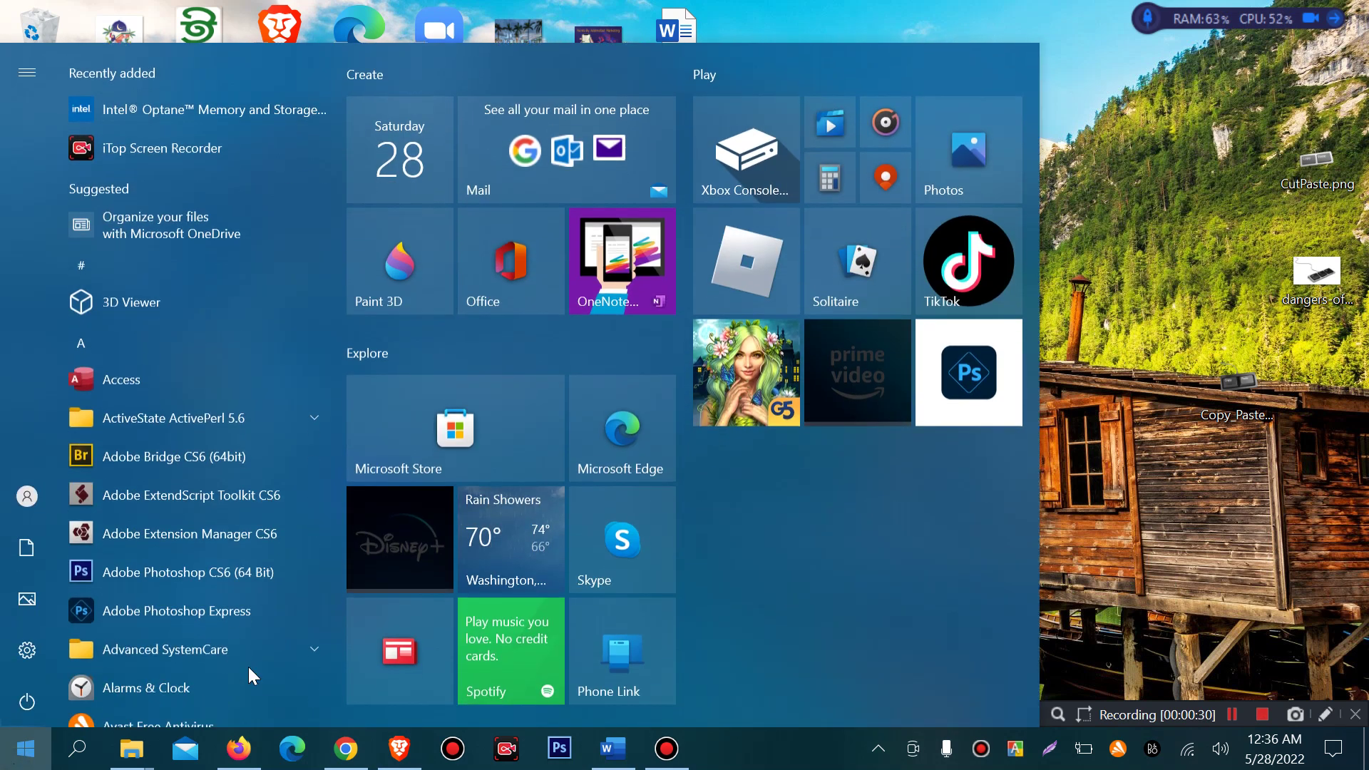
left_click(1099, 370)
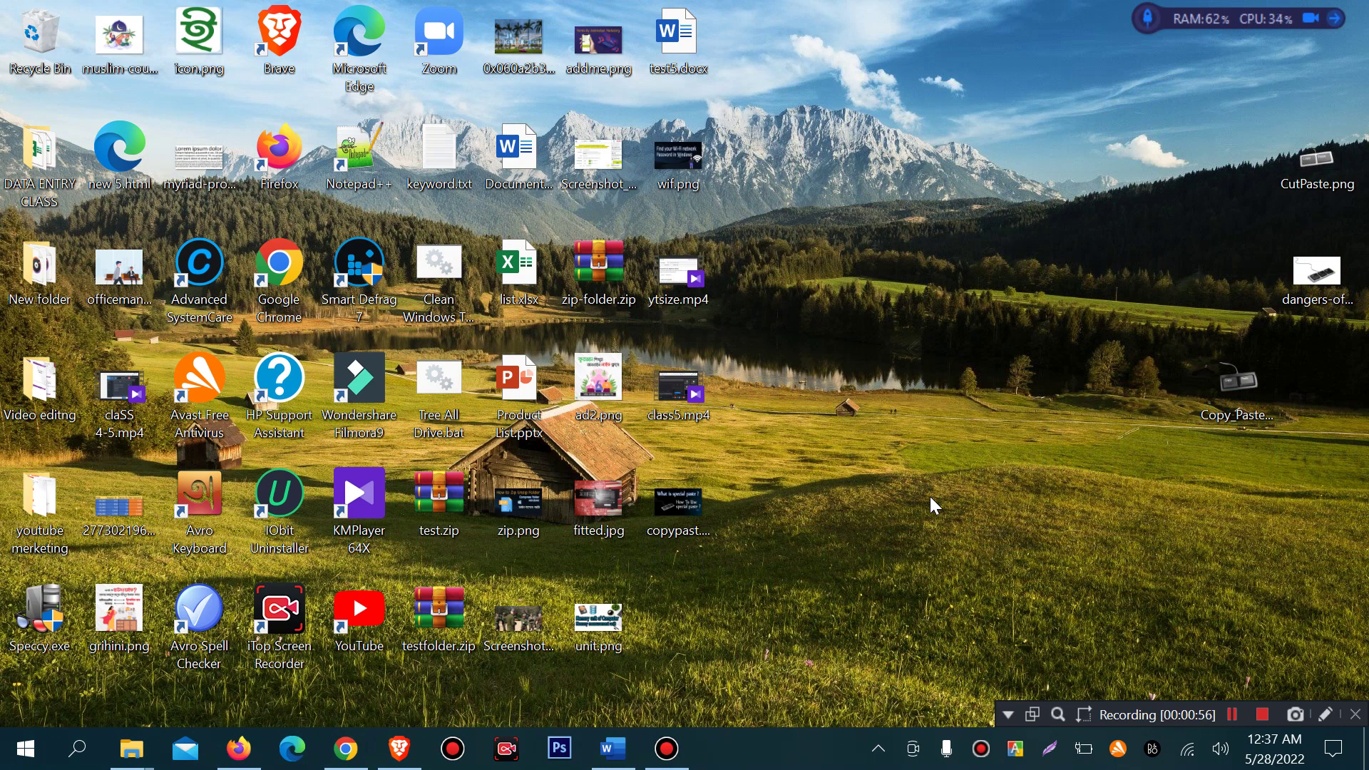
Step: Create a new text document on the desktop and name it SpeedUpTree, keeping the .txt extension
right_click(903, 460)
mouse_move(786, 662)
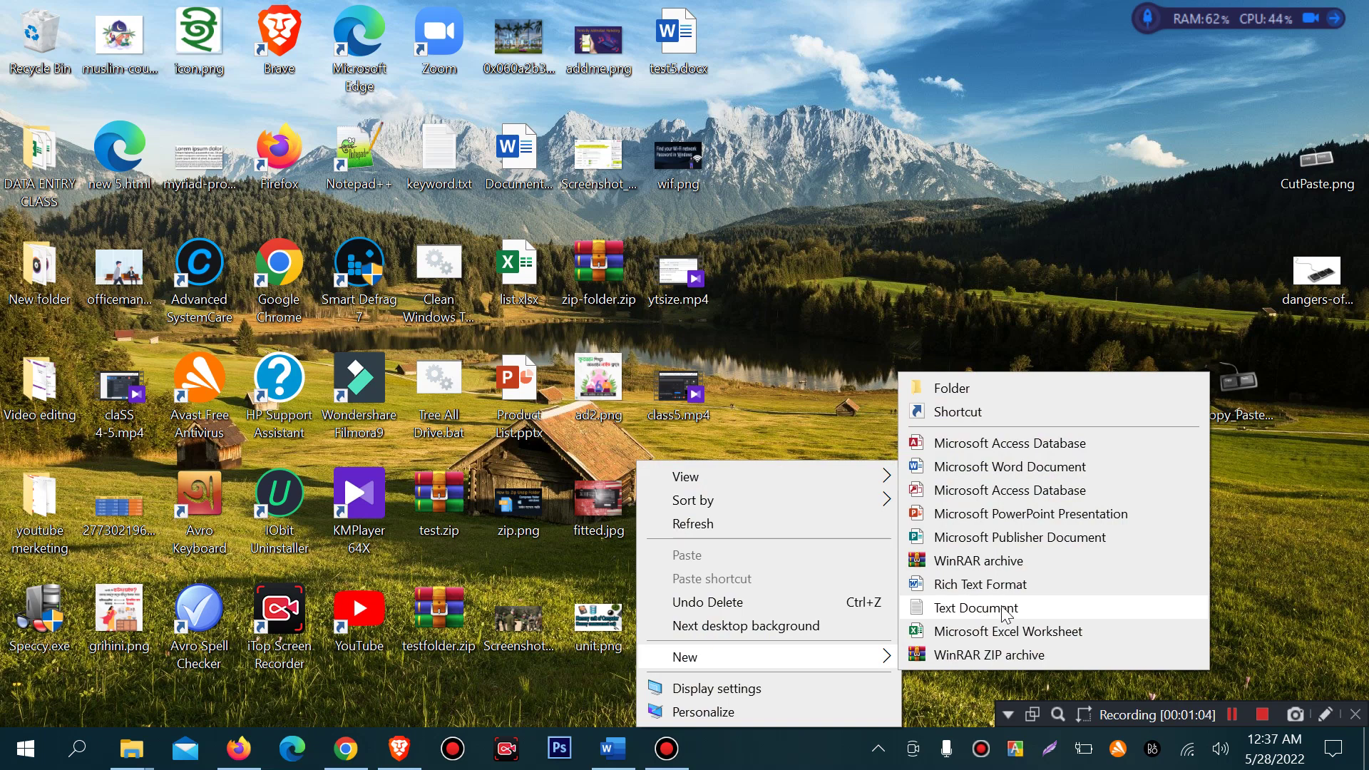
left_click(1046, 607)
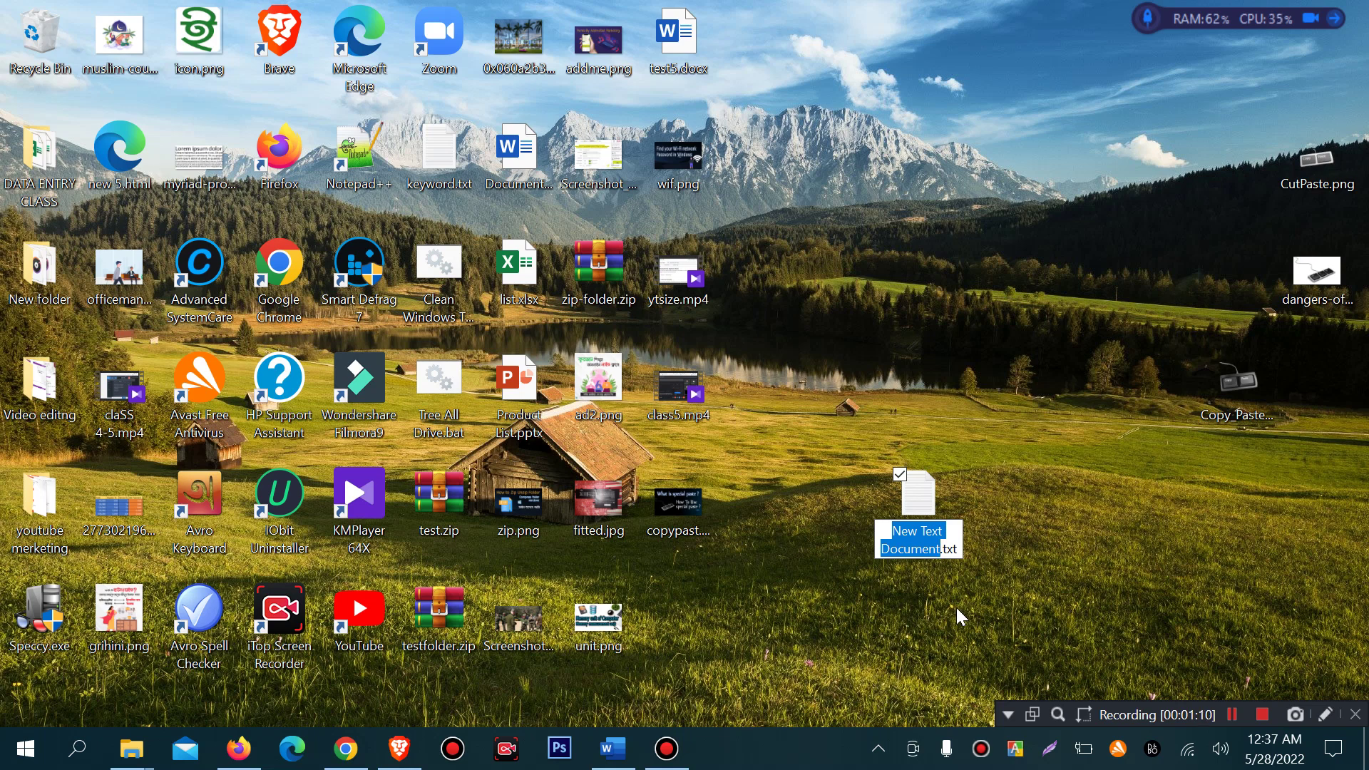
type("Spee")
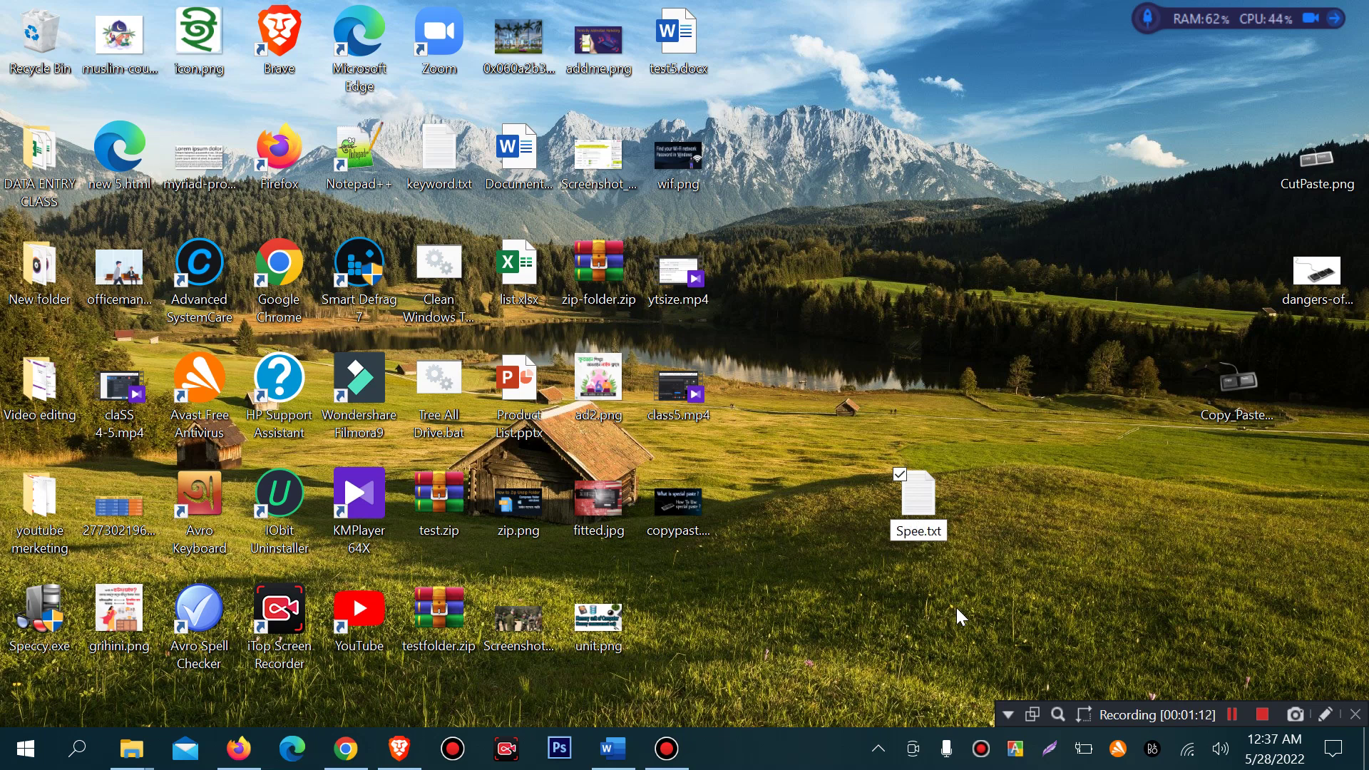
type("dUp")
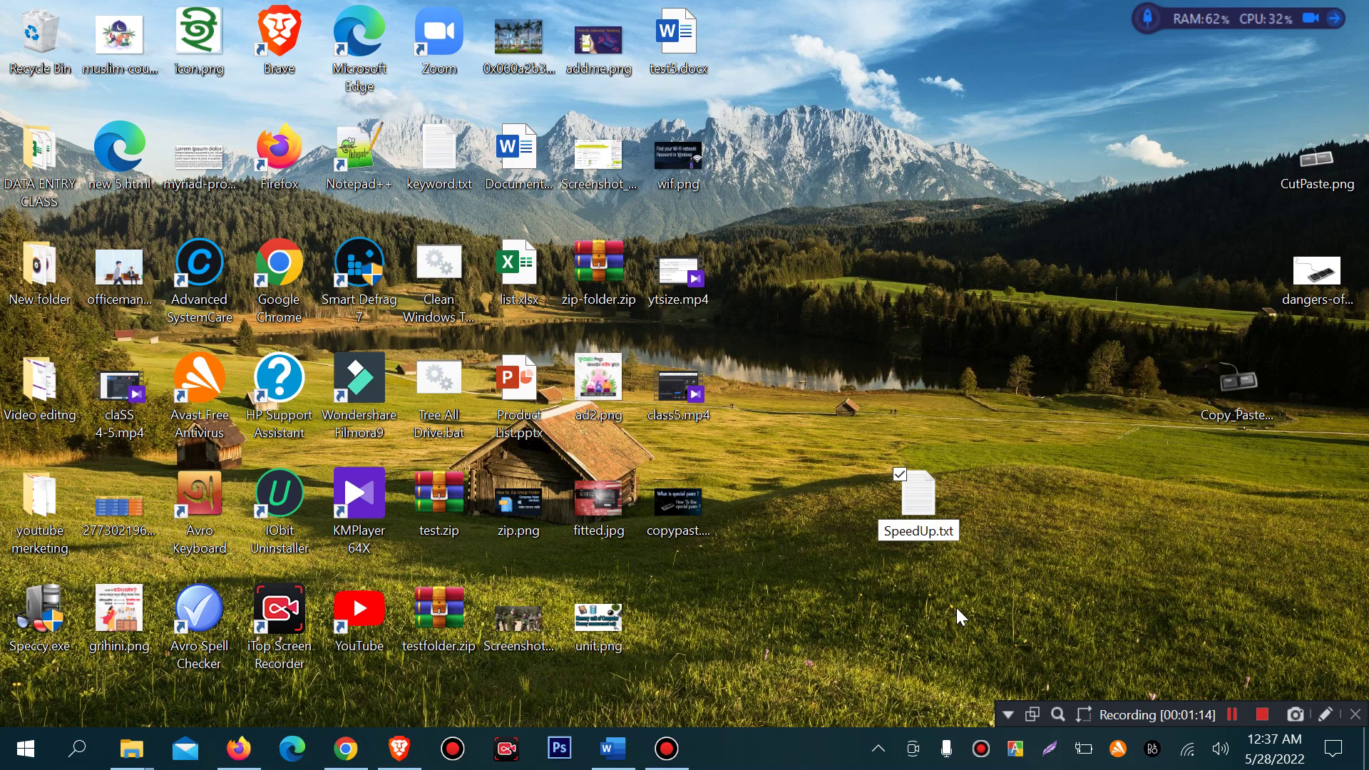
type("Tree")
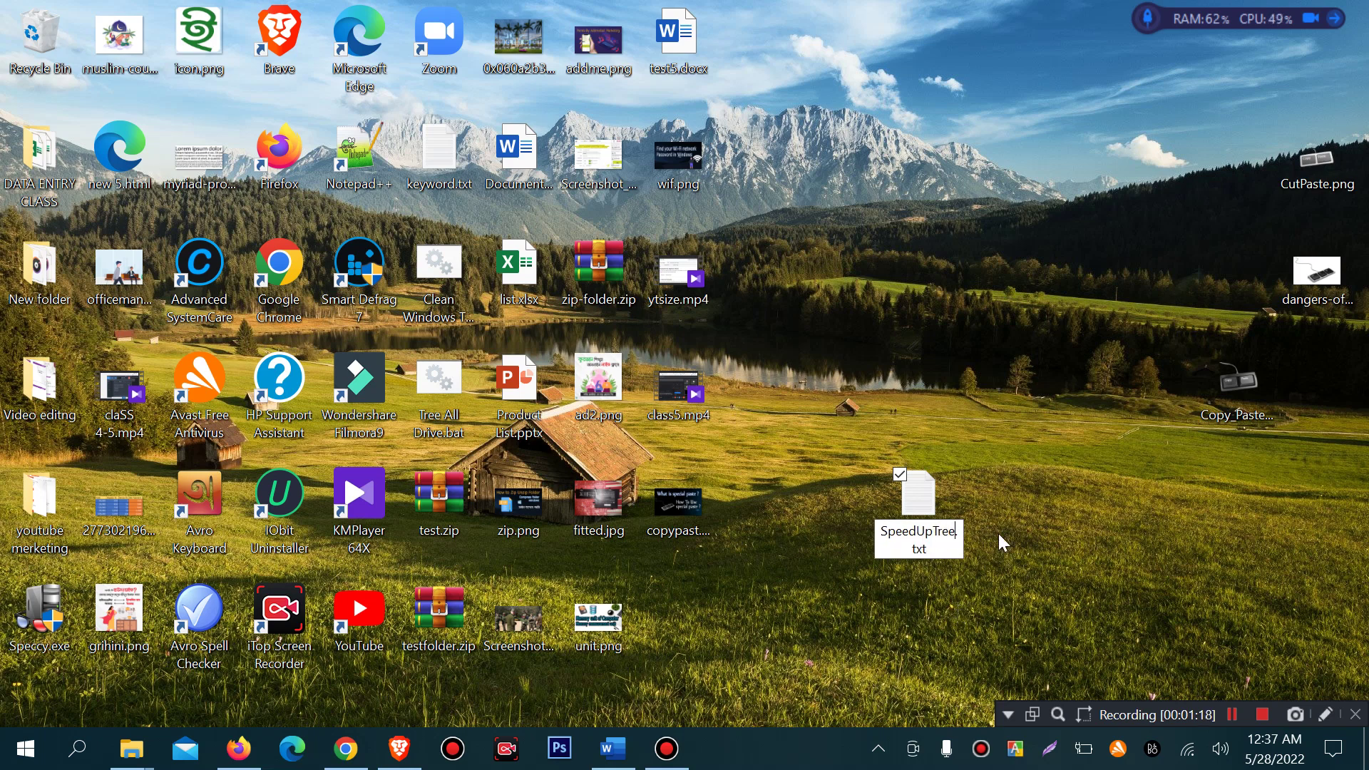
key("Return")
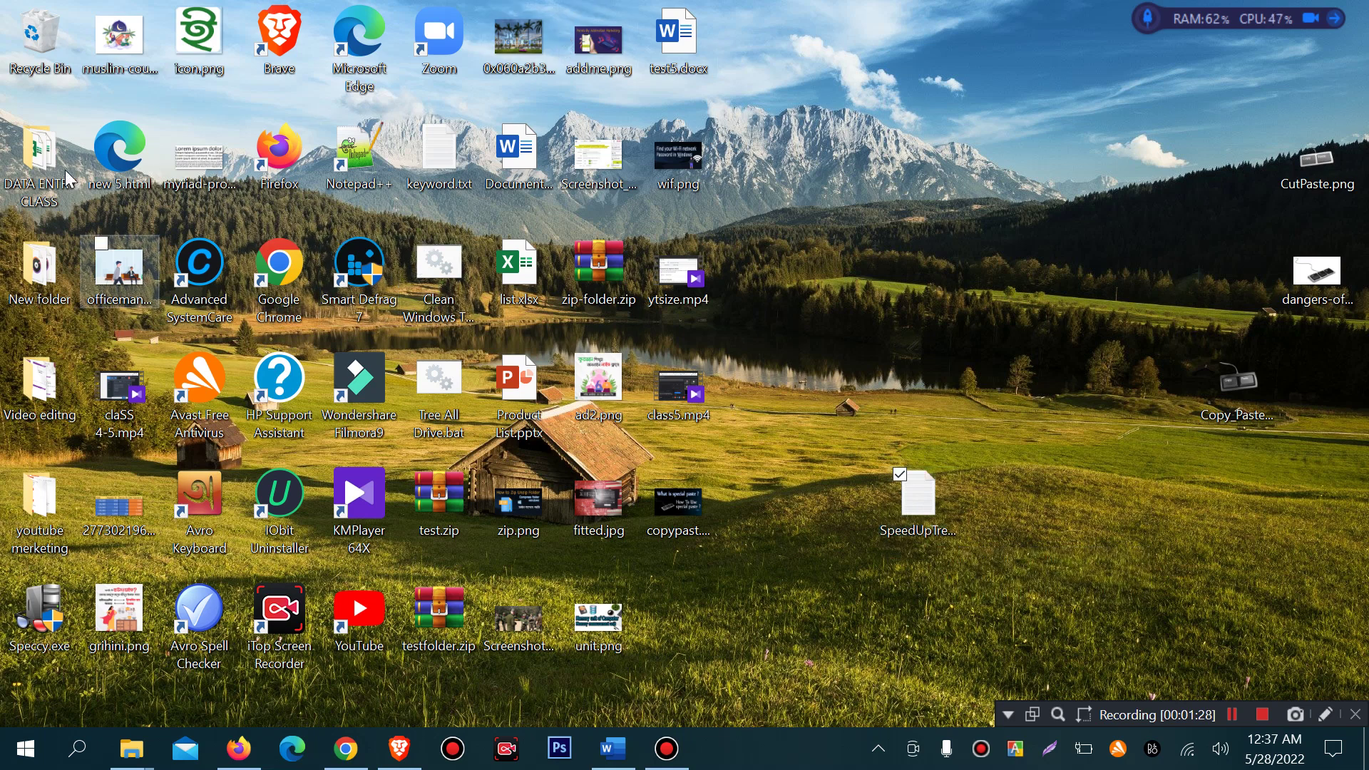
Step: Switch to File Explorer, hide file name extensions, and move the SpeedUpTree file higher up on the desktop
key("super+e")
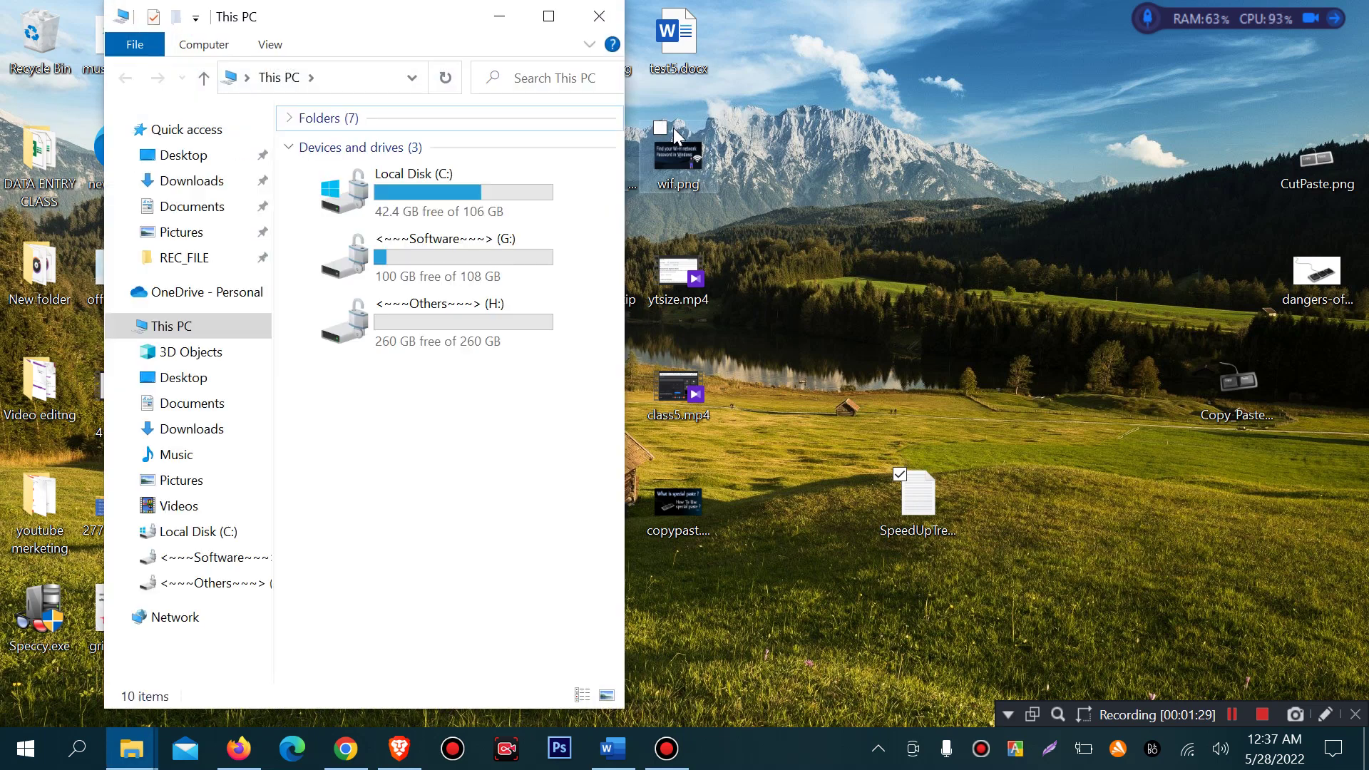
left_click(550, 17)
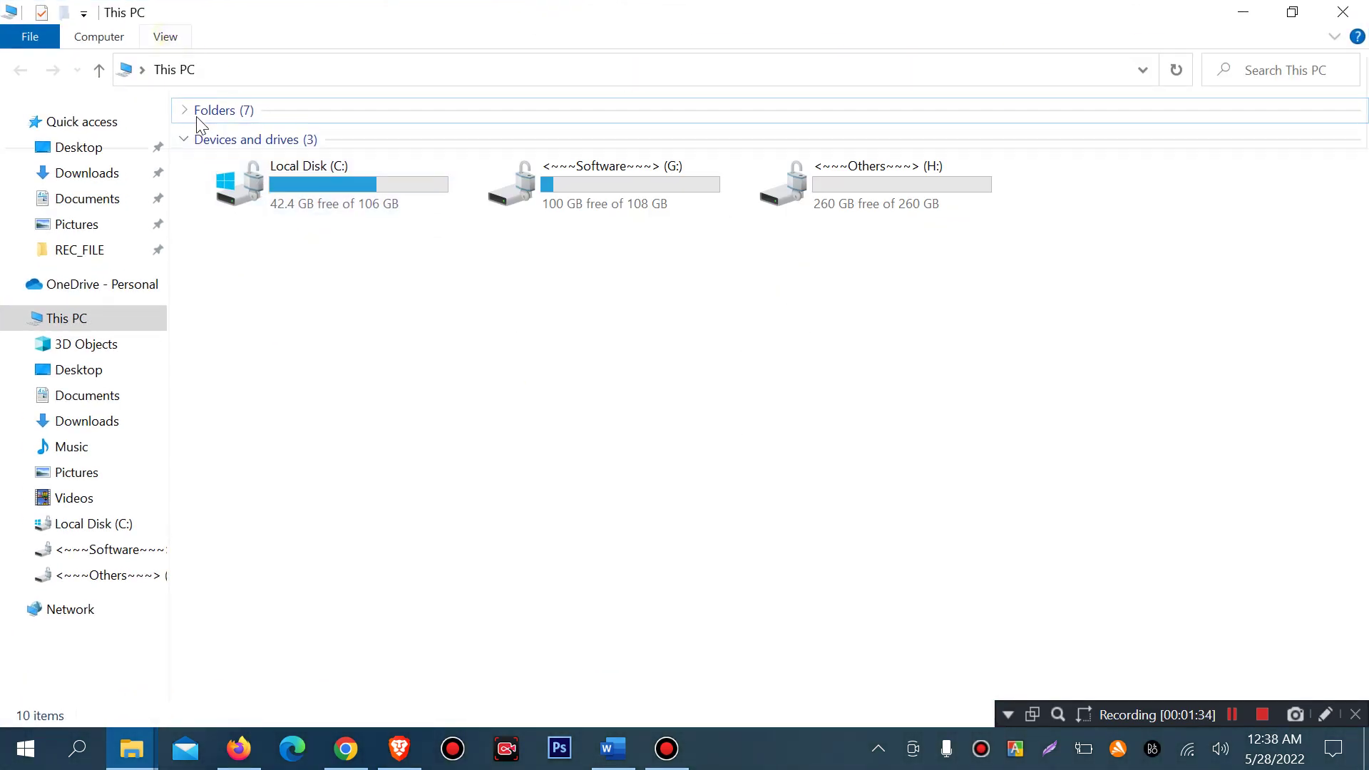
key("ctrl+F1")
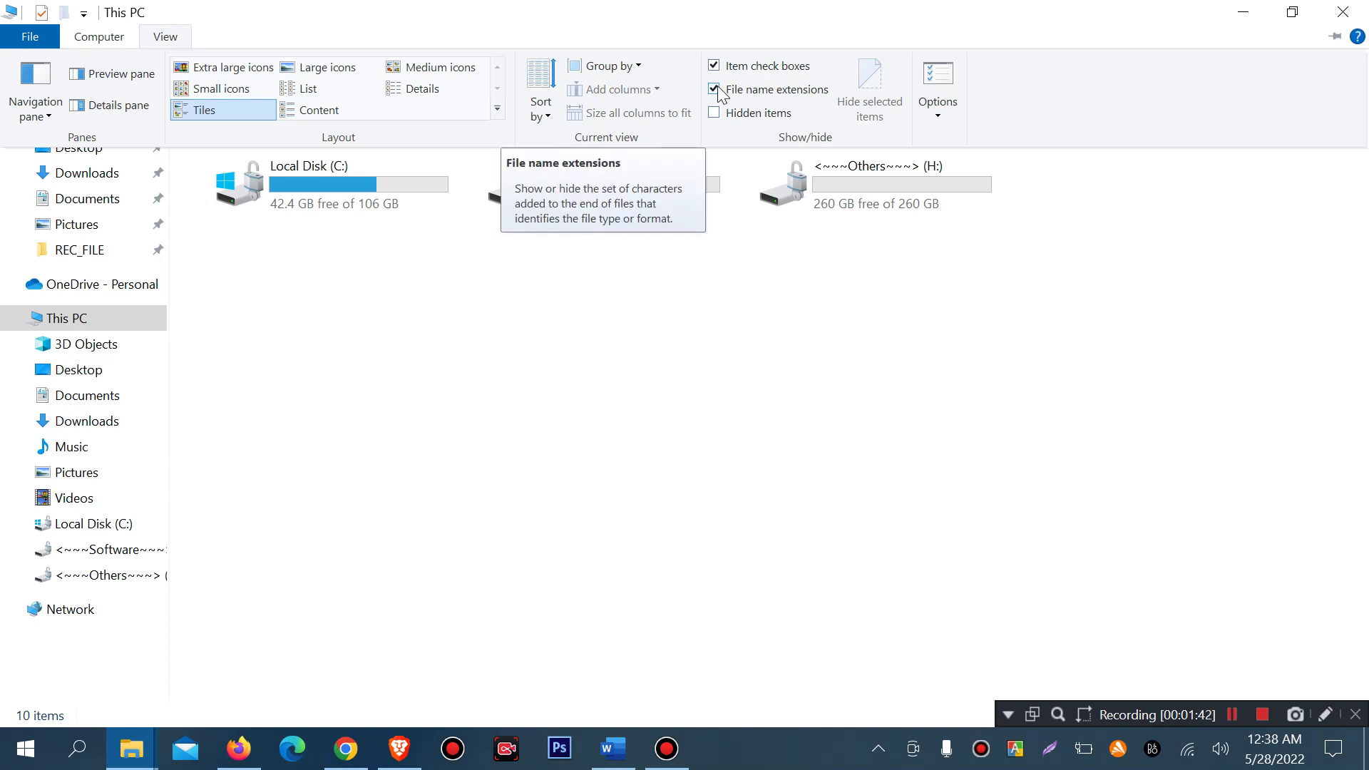
left_click_drag(715, 40, 495, 41)
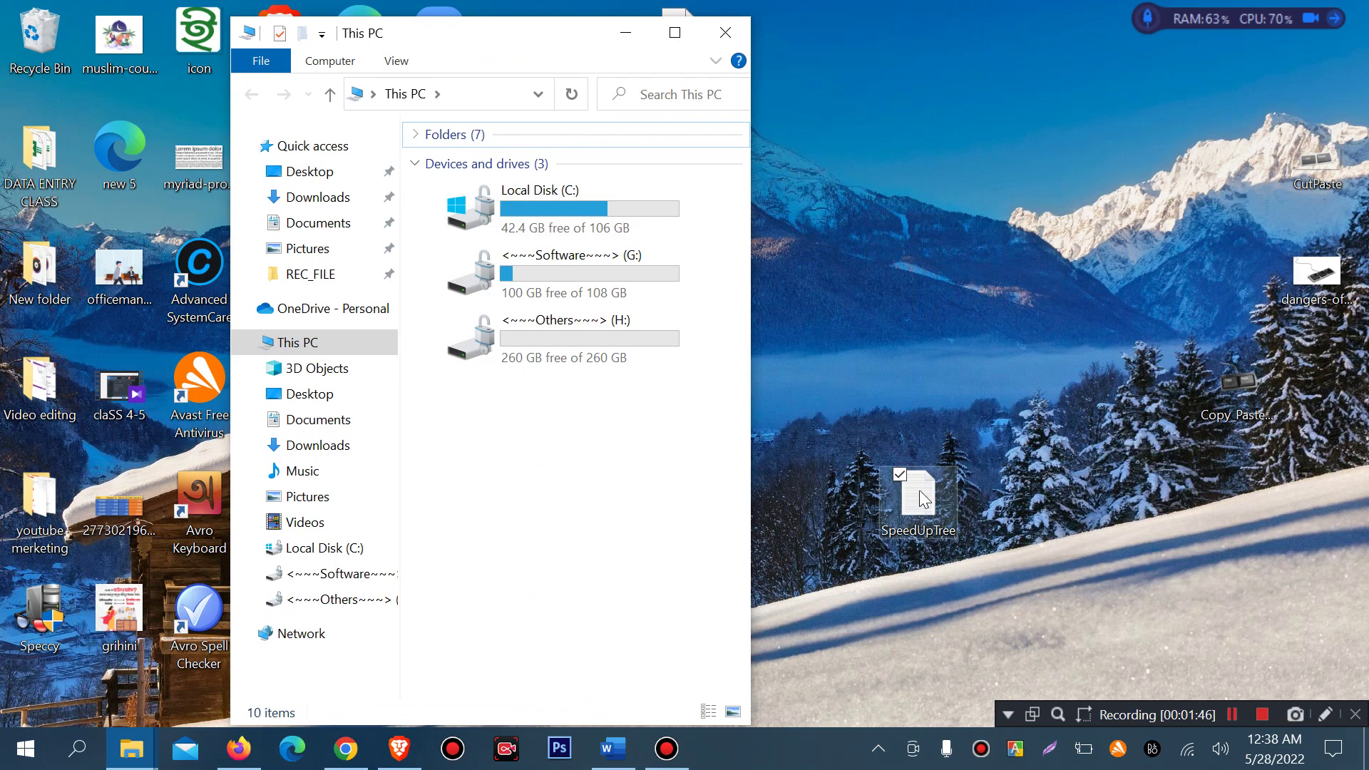
left_click_drag(924, 497, 1041, 184)
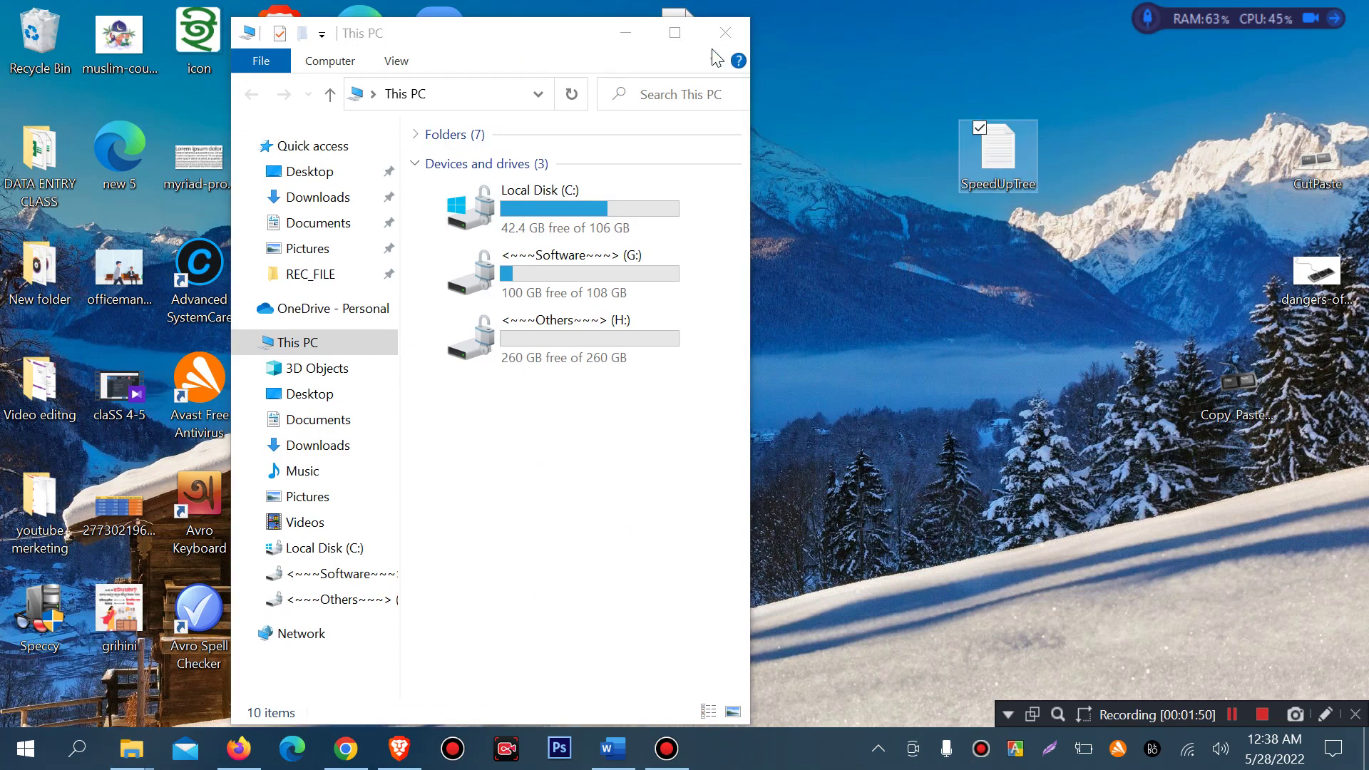
Step: Turn on the display of file name extensions in File Explorer and close its window
left_click(675, 39)
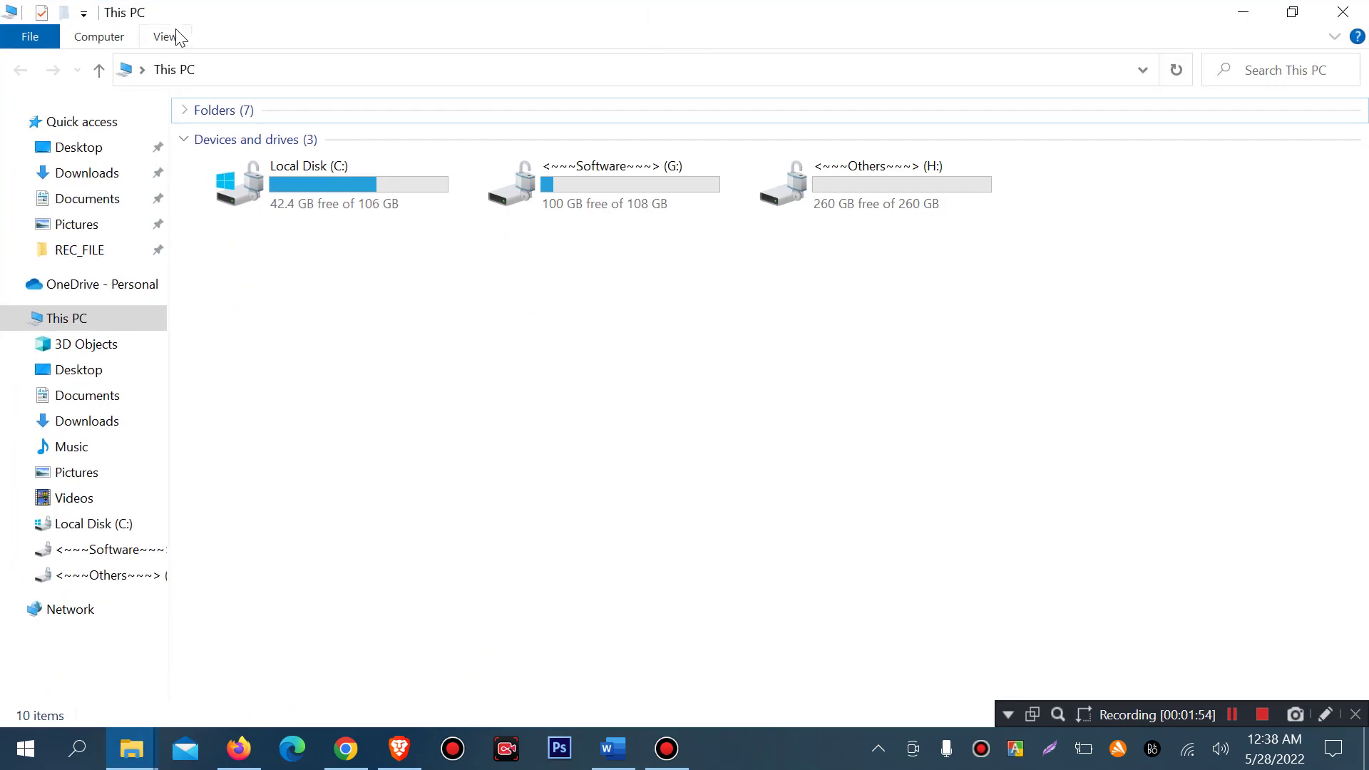
left_click(165, 36)
left_click(781, 87)
left_click(1336, 12)
Step: Rename SpeedUpTree.txt on the desktop as SpeedUpTree.bat, accepting the change of file name extension
left_click(1020, 198)
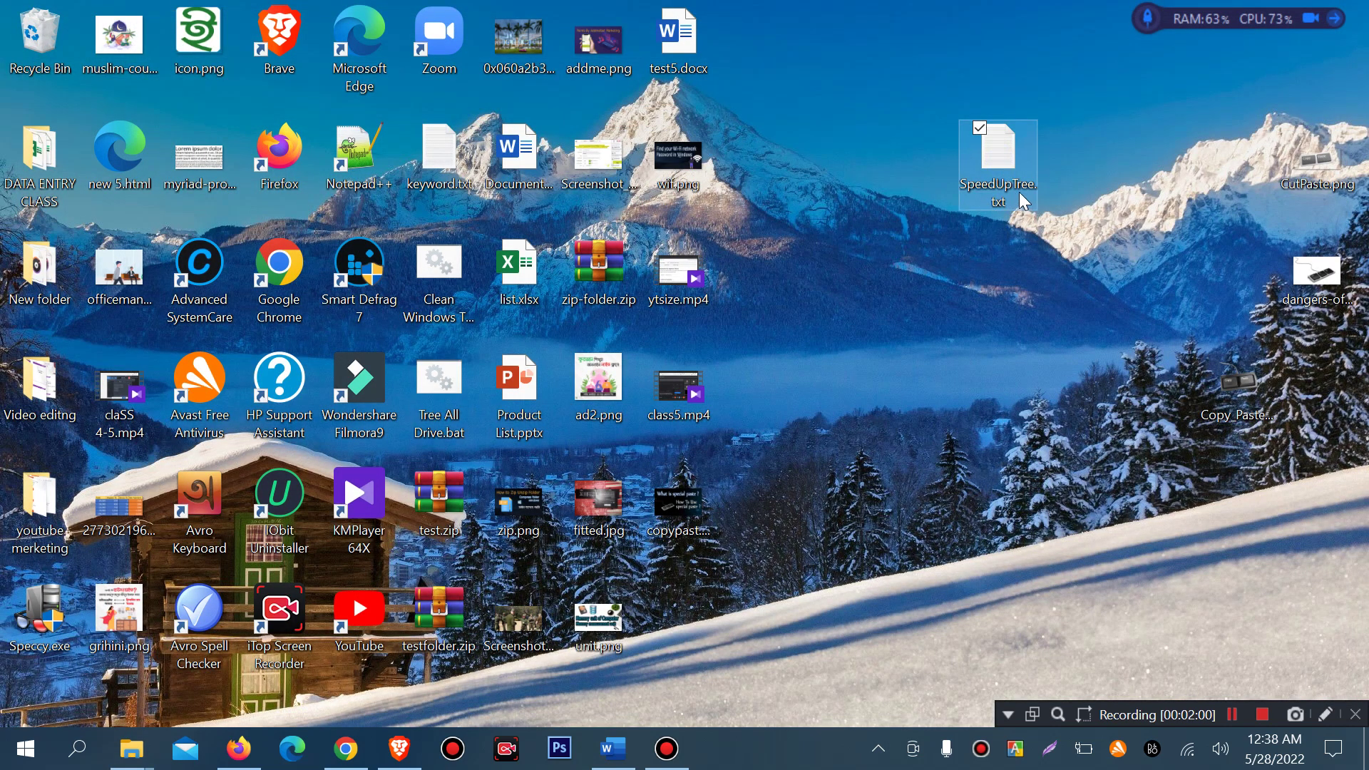
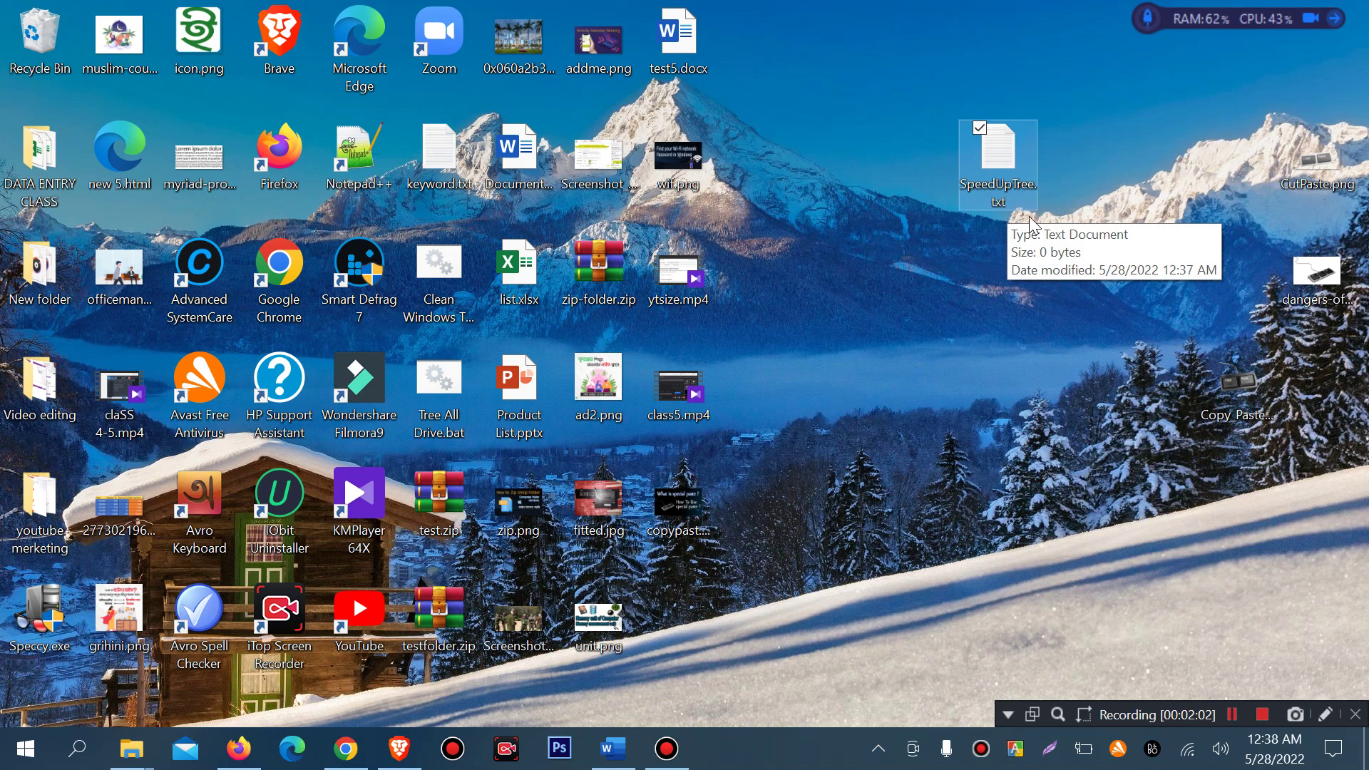
right_click(1025, 211)
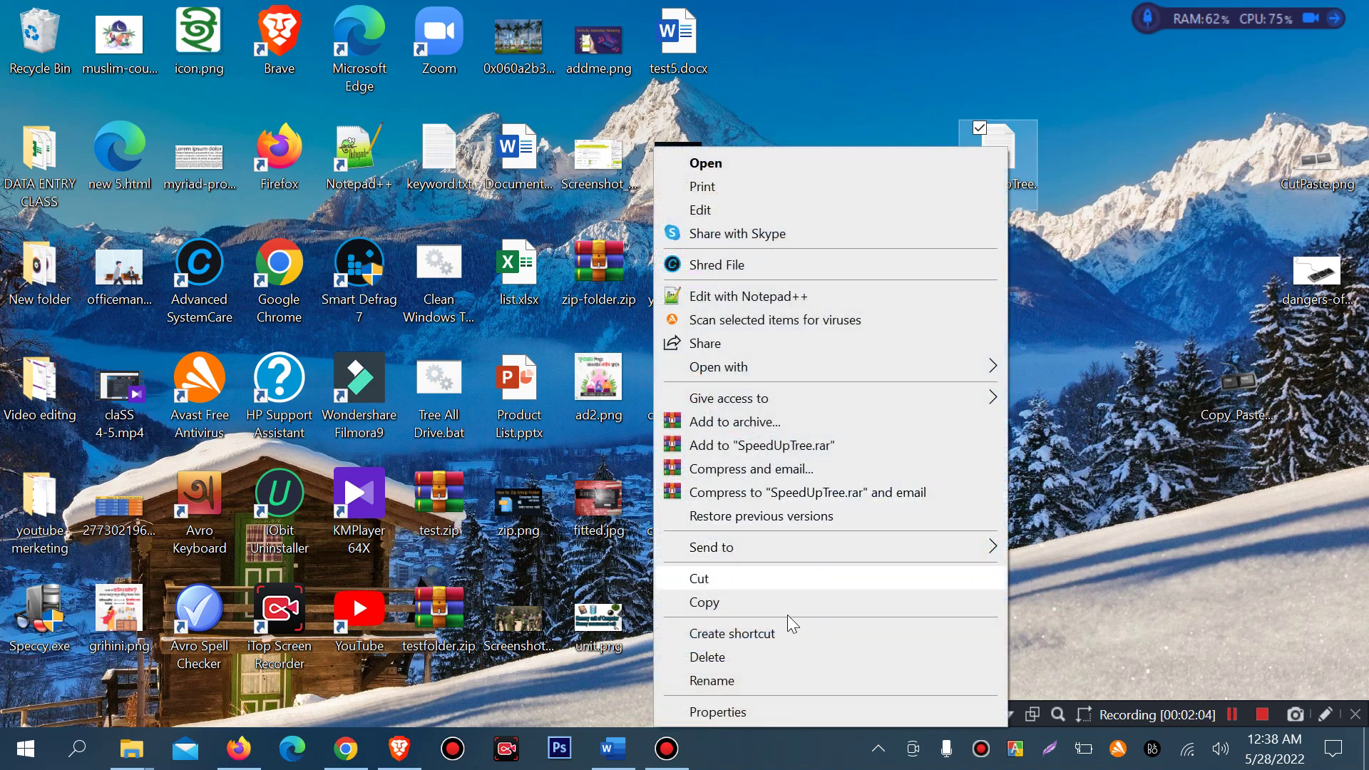
left_click(763, 678)
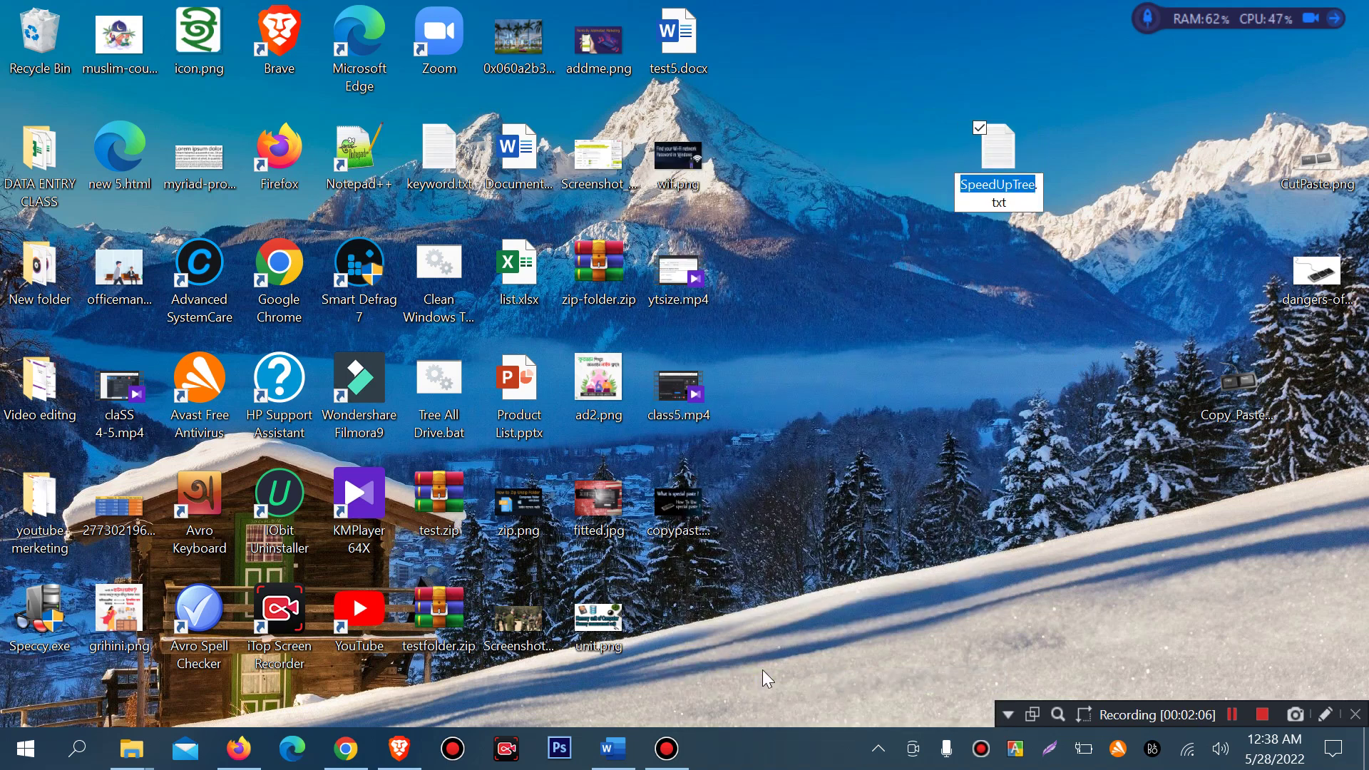
key("Right")
key("shift+Right")
key("Right")
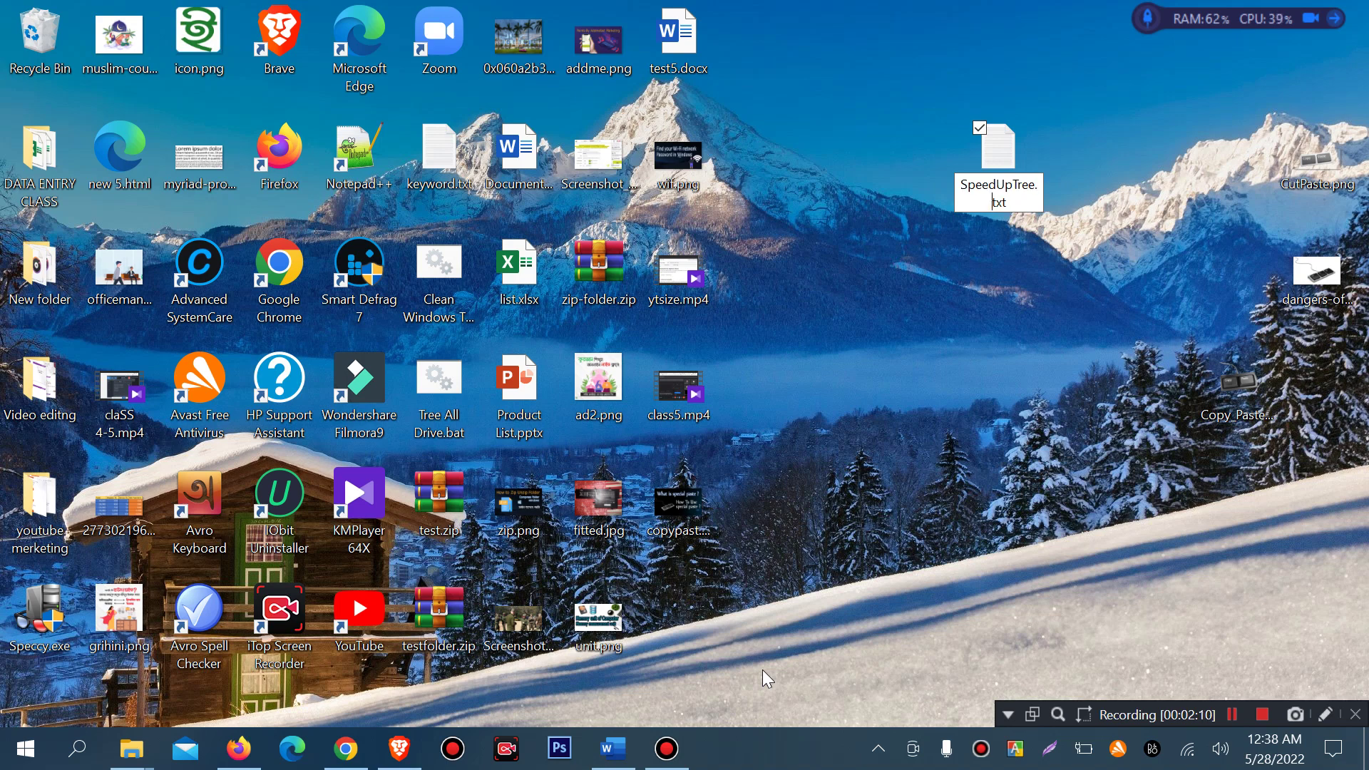
key("Right")
key("shift+Left")
key("shift+Left")
key("shift+Left")
key("Delete")
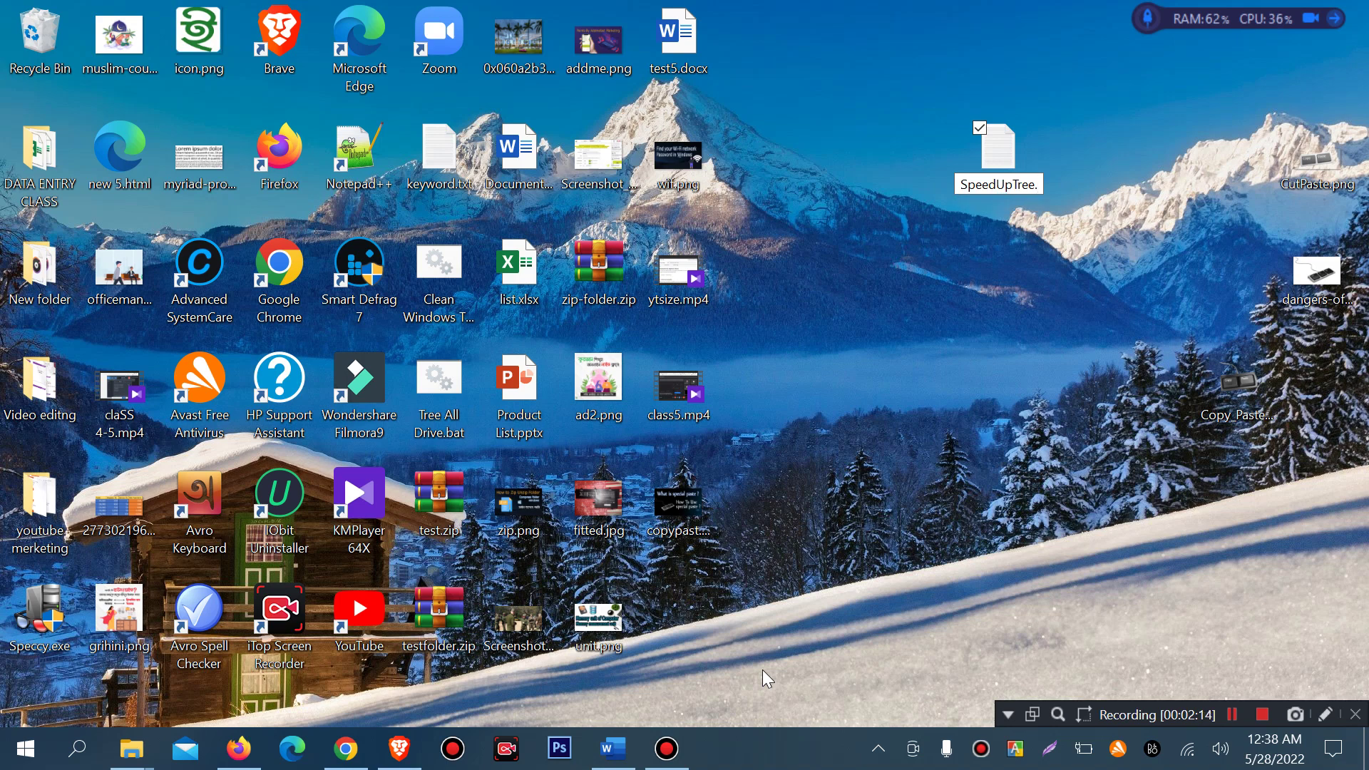
type("bat")
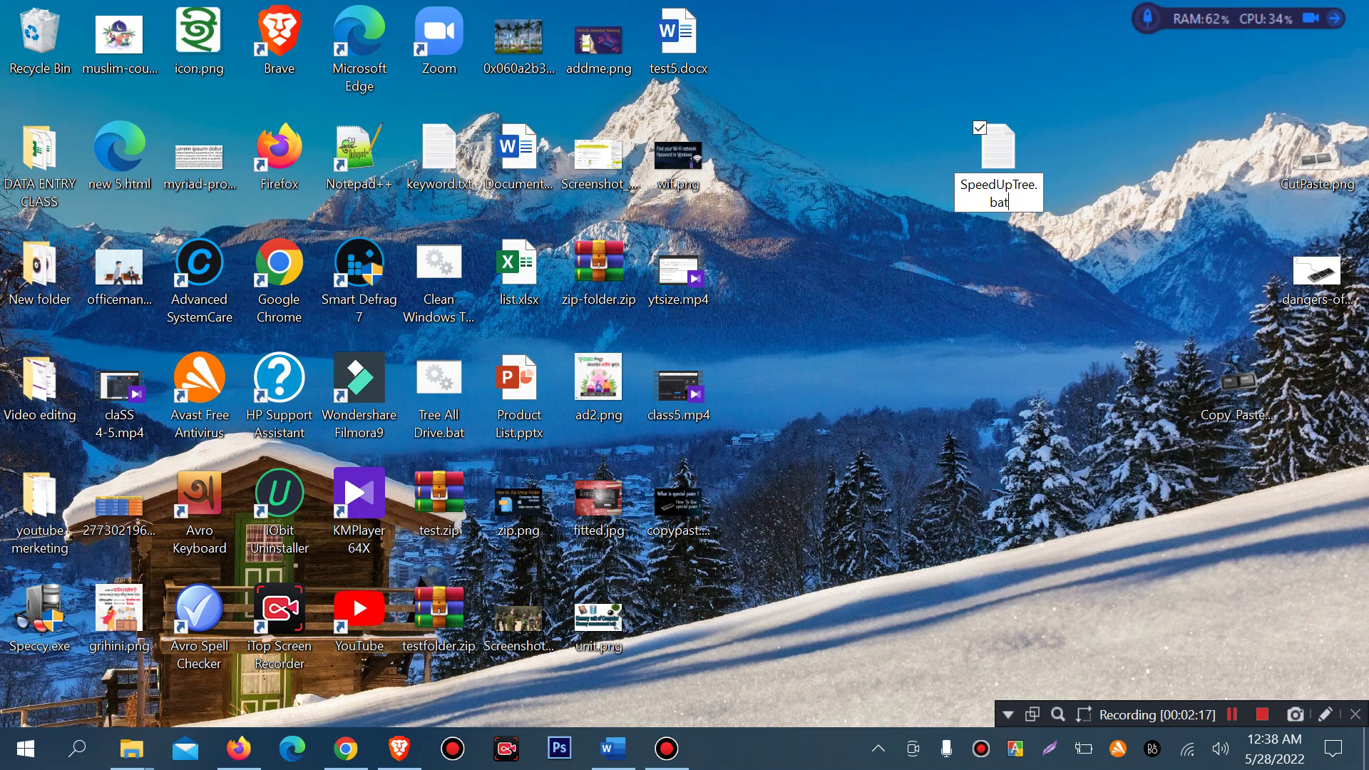
key("Return")
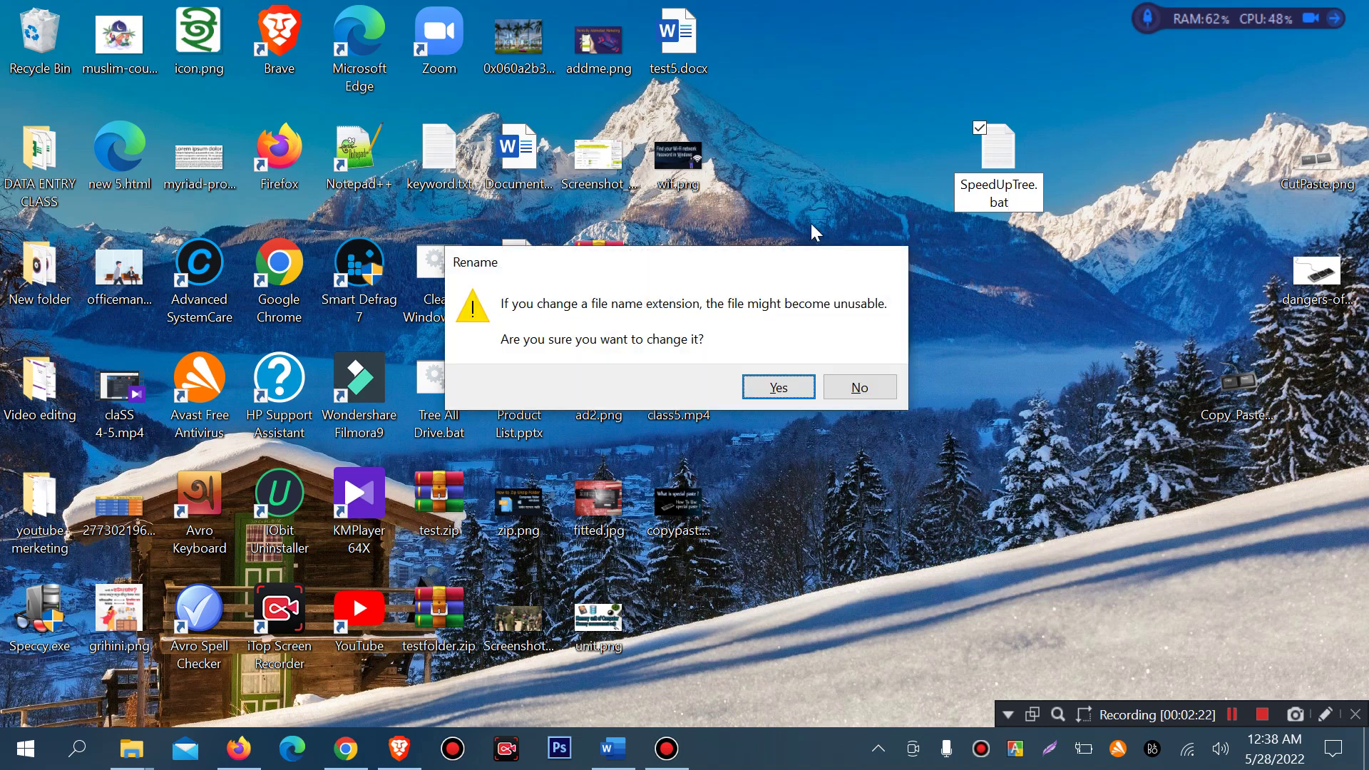
left_click(780, 388)
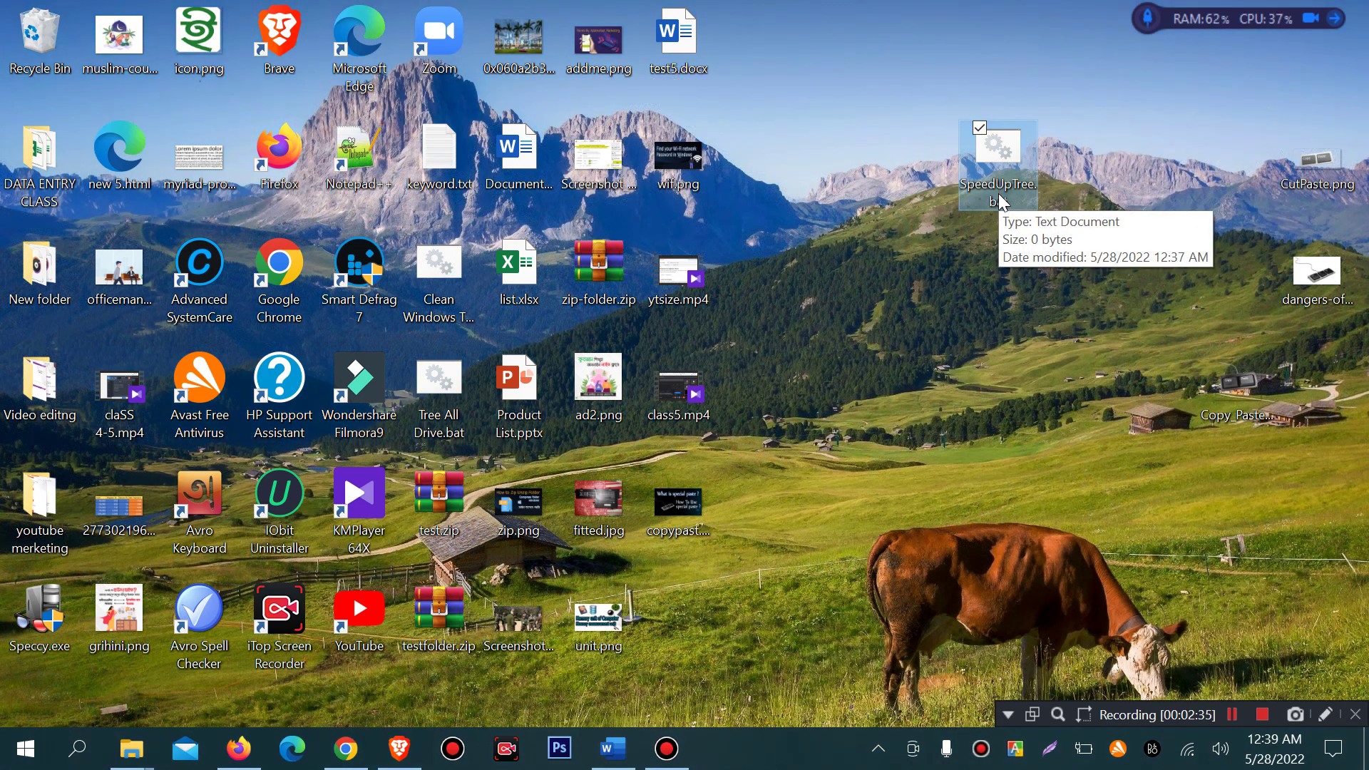
Step: Try to run the empty SpeedUpTree.bat file twice, closing the dialog each time
left_click(1016, 173)
double_click(1017, 172)
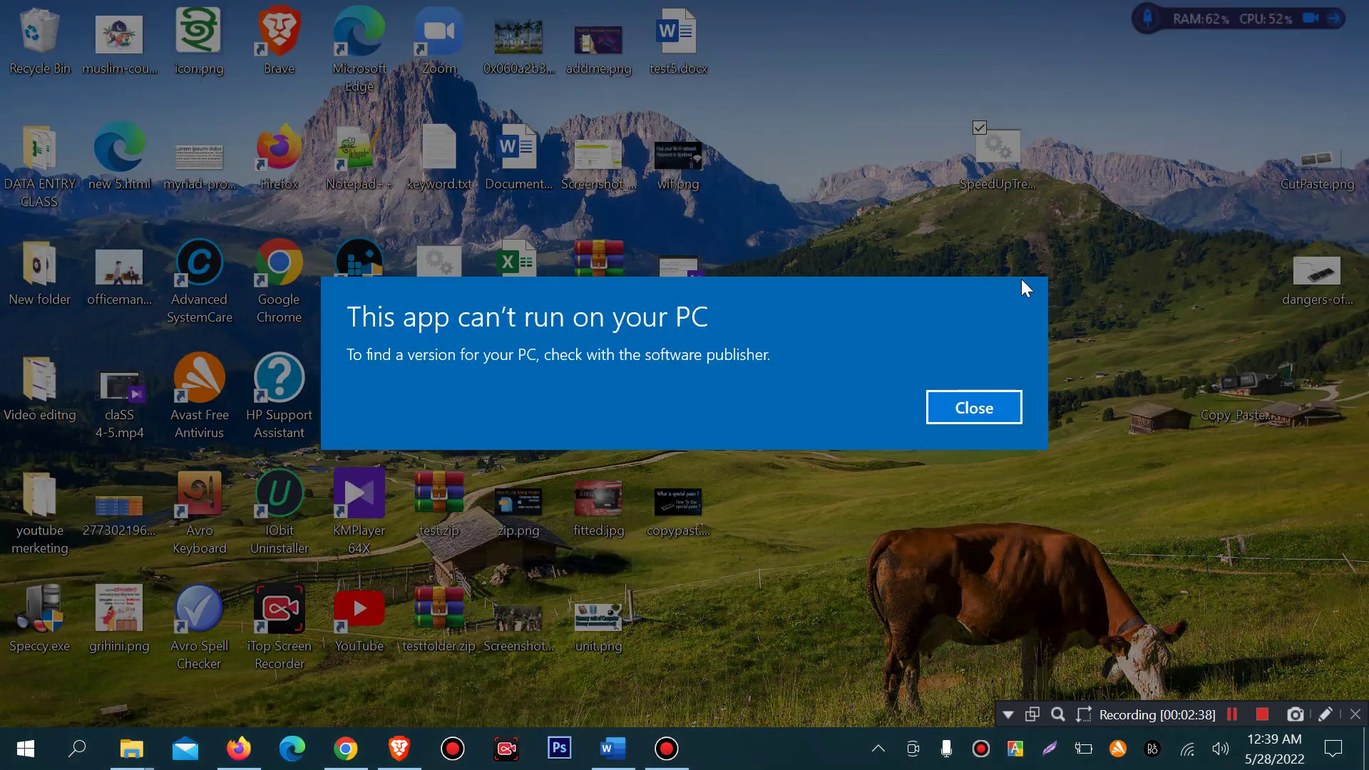
left_click(1006, 424)
double_click(984, 177)
left_click(968, 405)
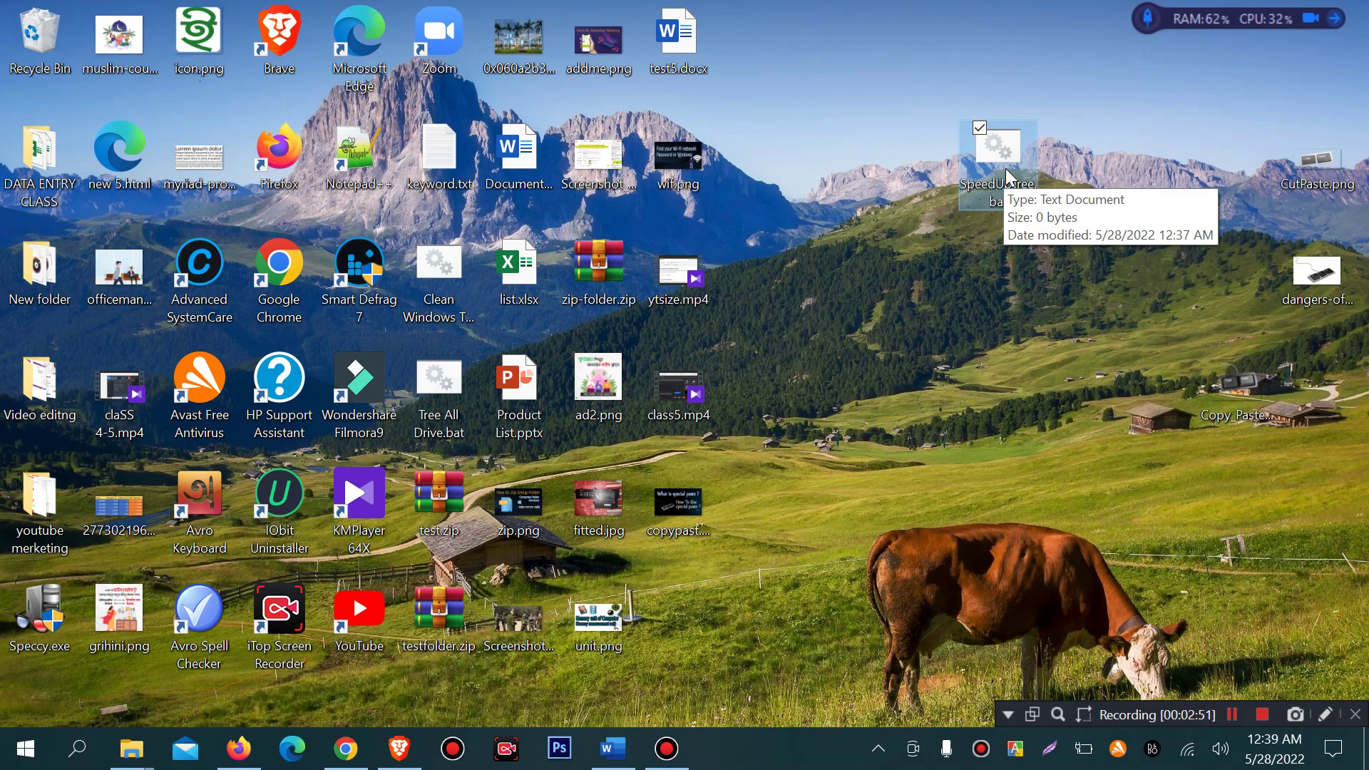
Step: Move SpeedUpTree.bat to the desktop's upper edge, open it for editing in Notepad, and position the editor window below the file
left_click_drag(1007, 173, 959, 79)
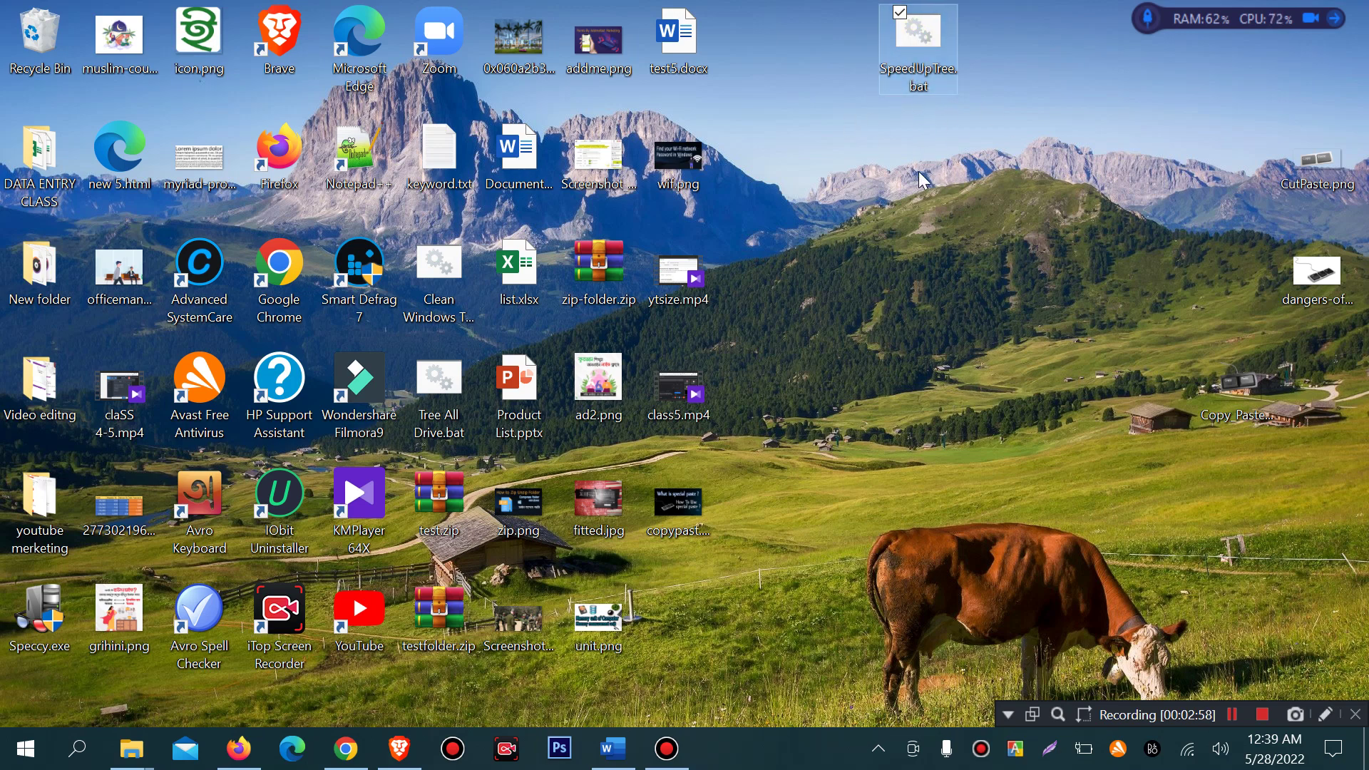
right_click(920, 44)
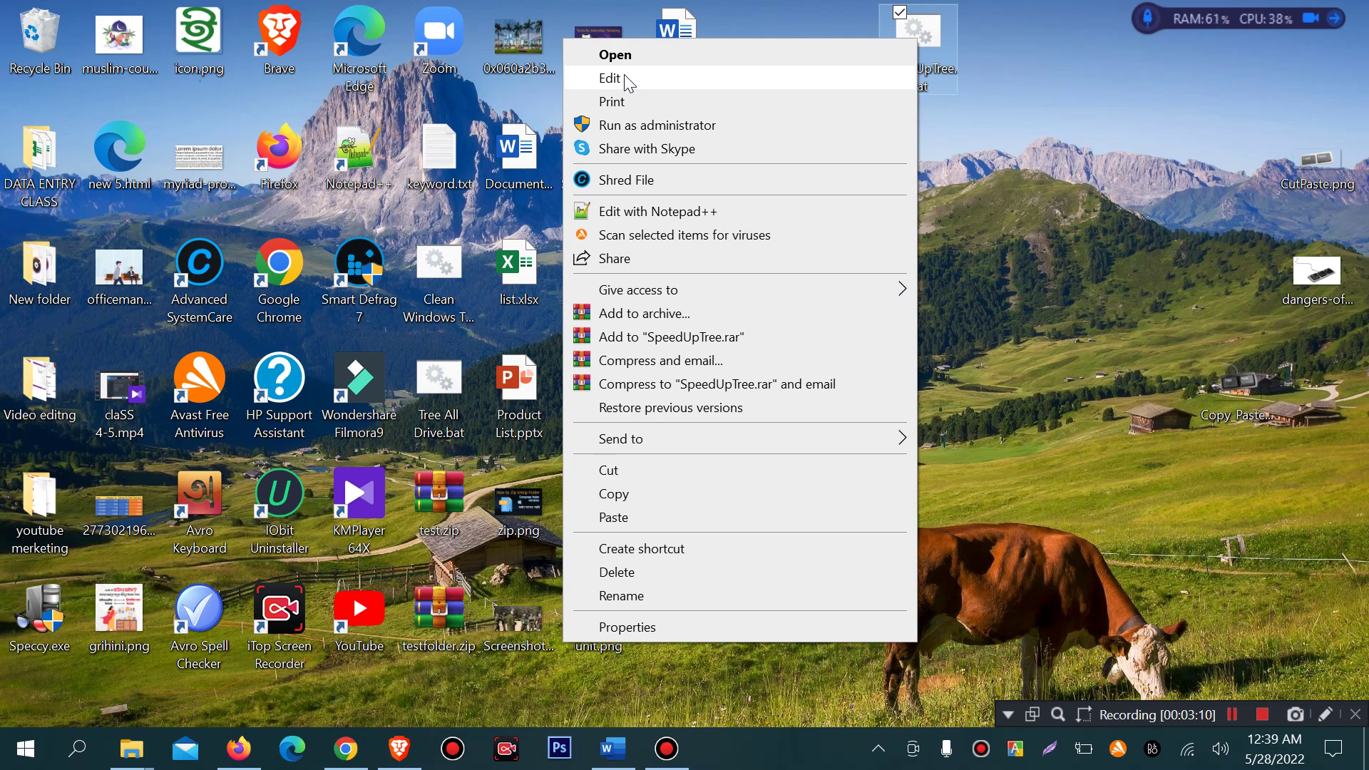
right_click(931, 23)
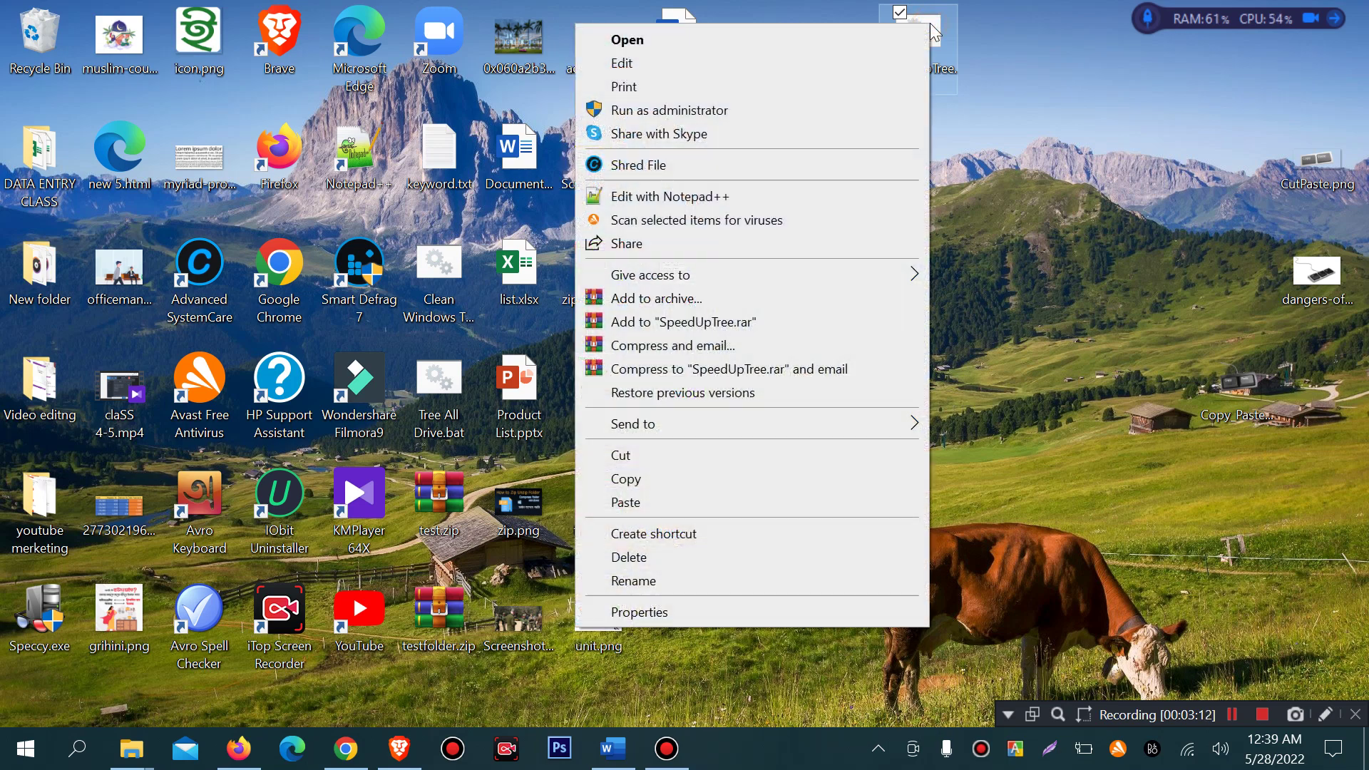
left_click(750, 64)
left_click_drag(425, 323, 907, 125)
left_click_drag(583, 125, 549, 135)
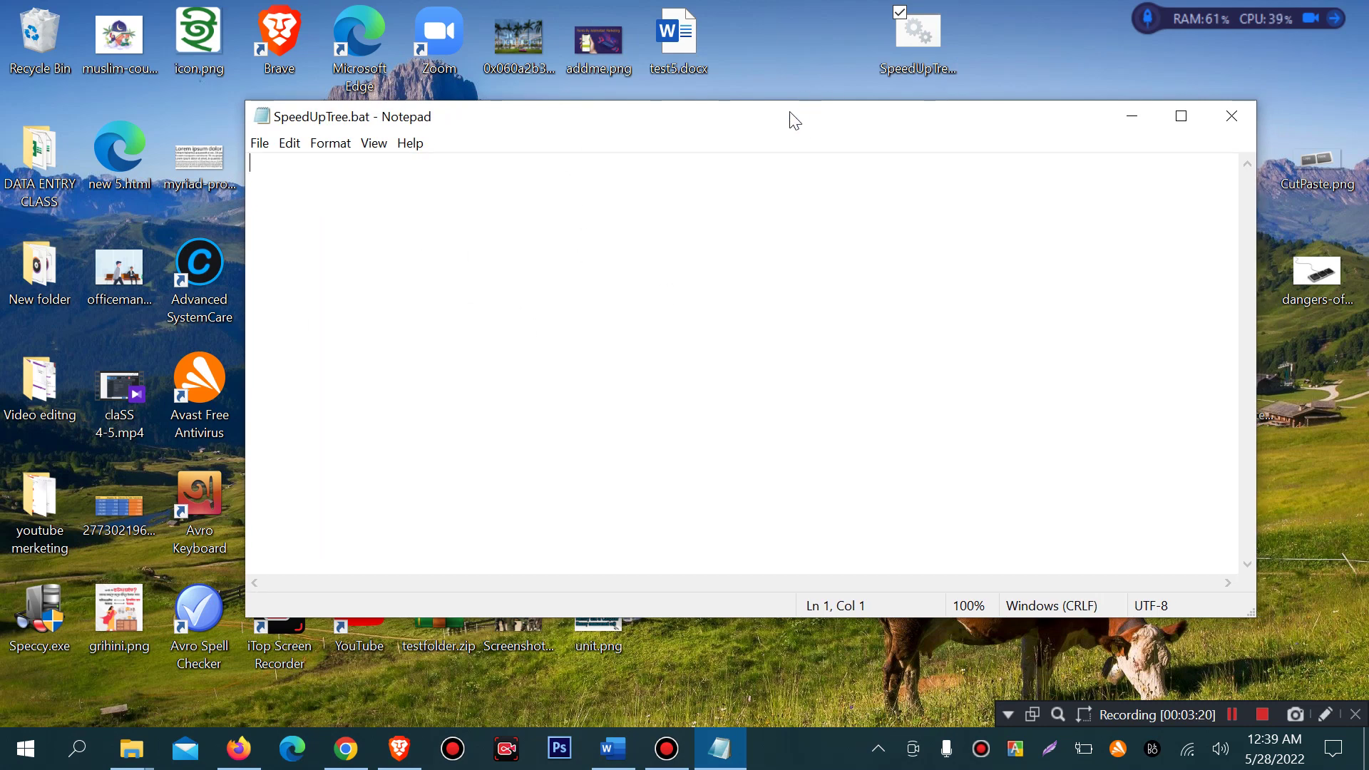
left_click_drag(801, 106, 810, 149)
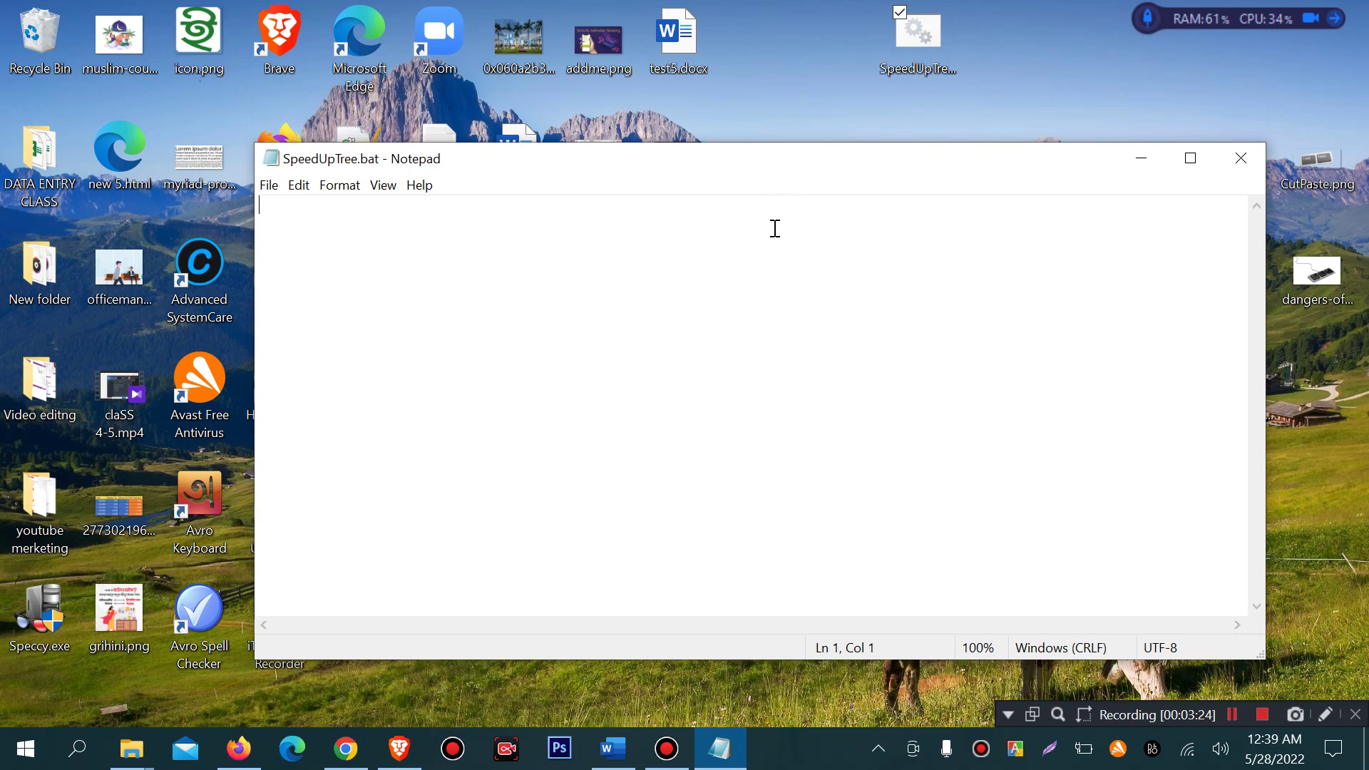
Step: Enter "color 6b" as the first line of the batch file
type("color")
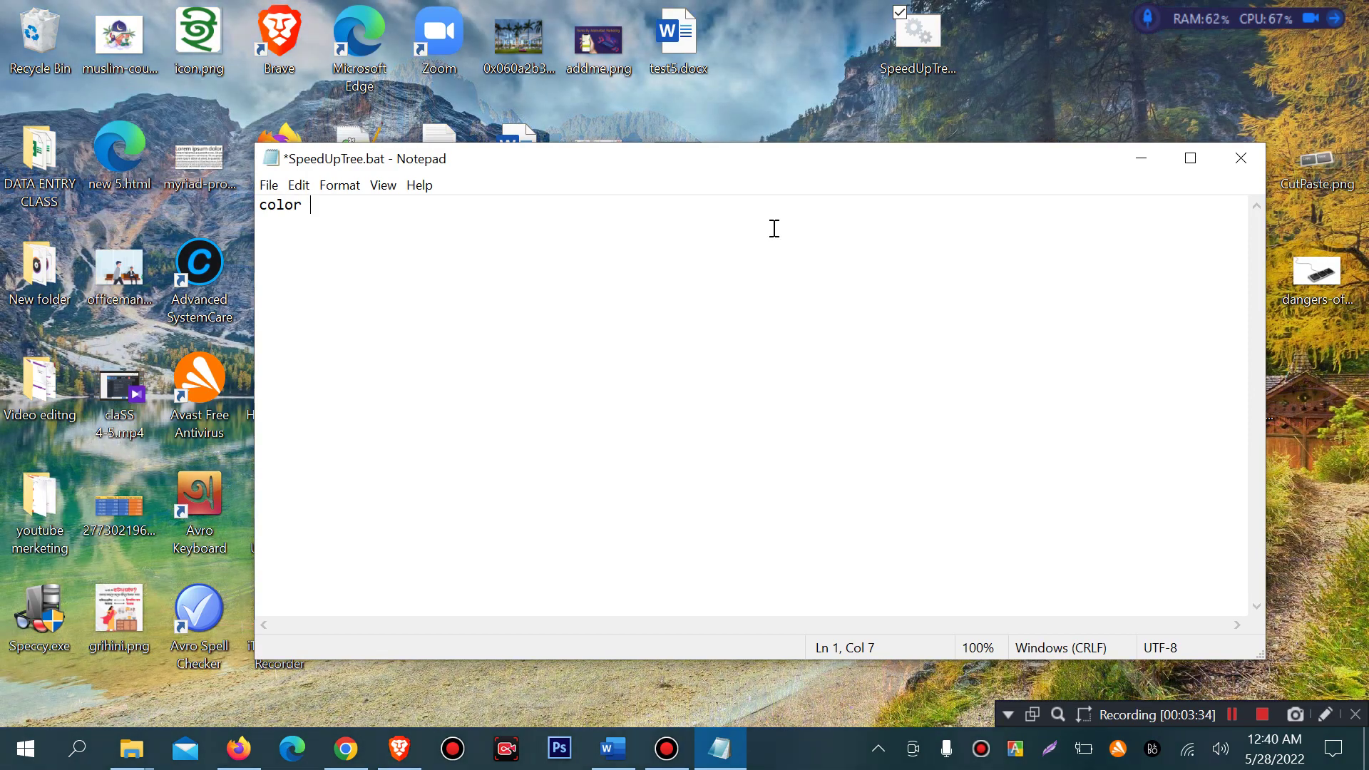
type("ds")
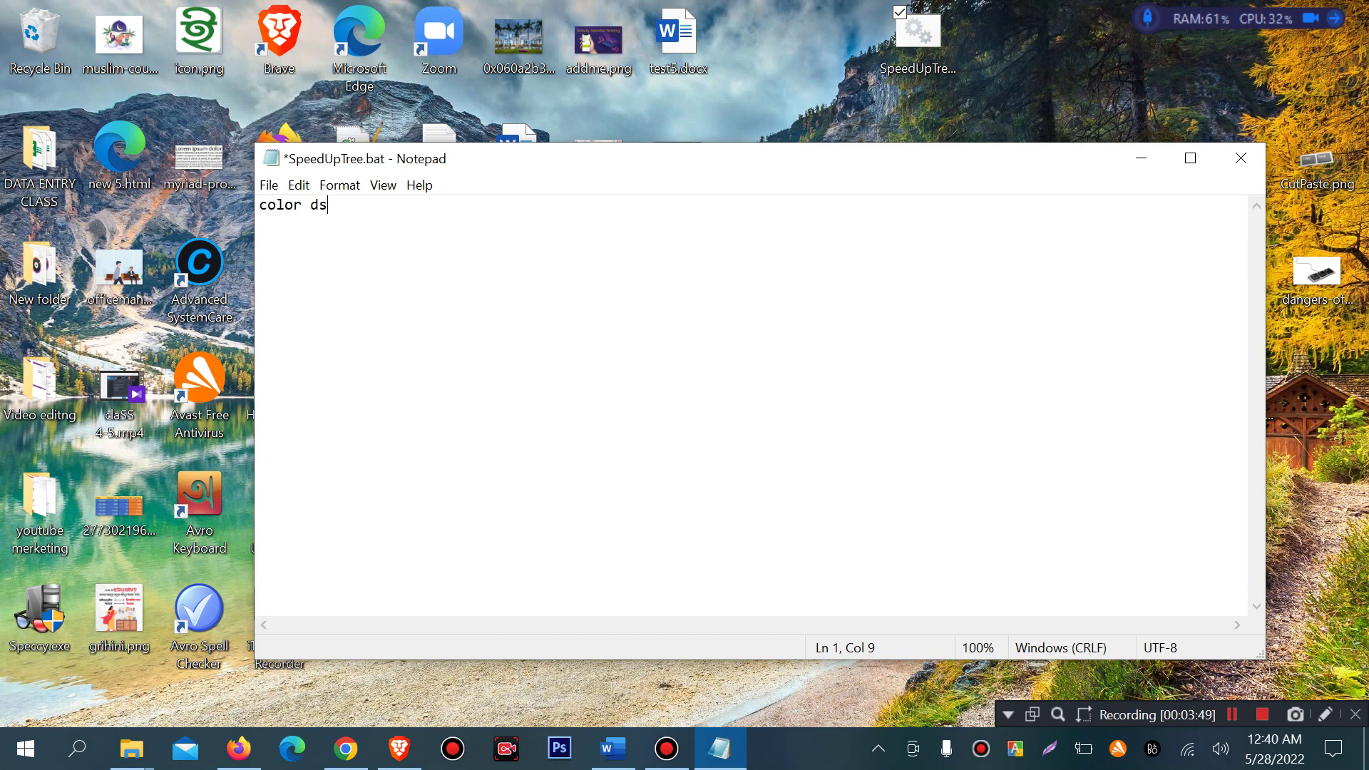
key("BackSpace")
key("BackSpace")
type("ds")
key("BackSpace")
key("BackSpace")
type("0")
key("BackSpace")
type("6")
type("ss")
key("BackSpace")
key("BackSpace")
type("b")
key("Left")
key("shift+Right")
key("Right")
key("Right")
key("shift+Left")
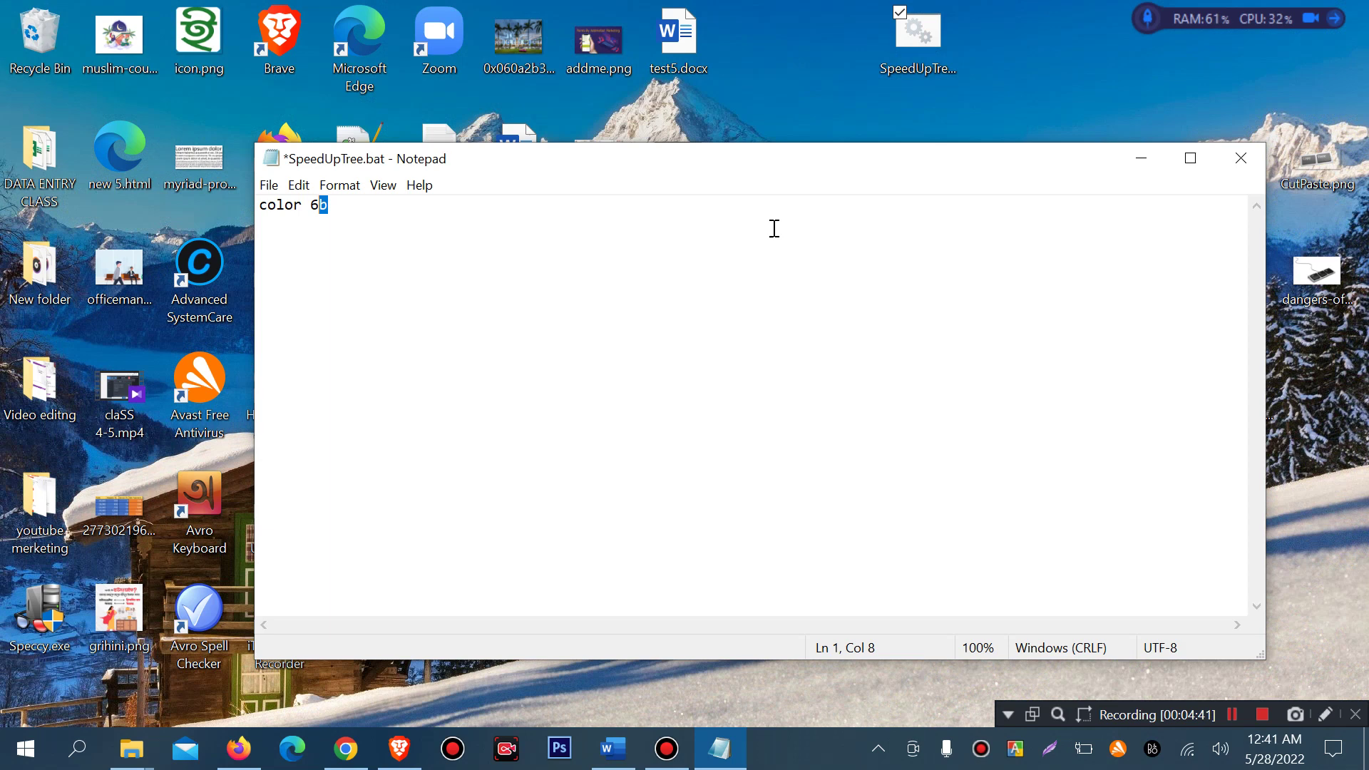
Step: Add a second line to the batch file with the Title command followed by "SpeedUpC"
left_click(776, 232)
key("Return")
type("Title")
left_click(909, 53)
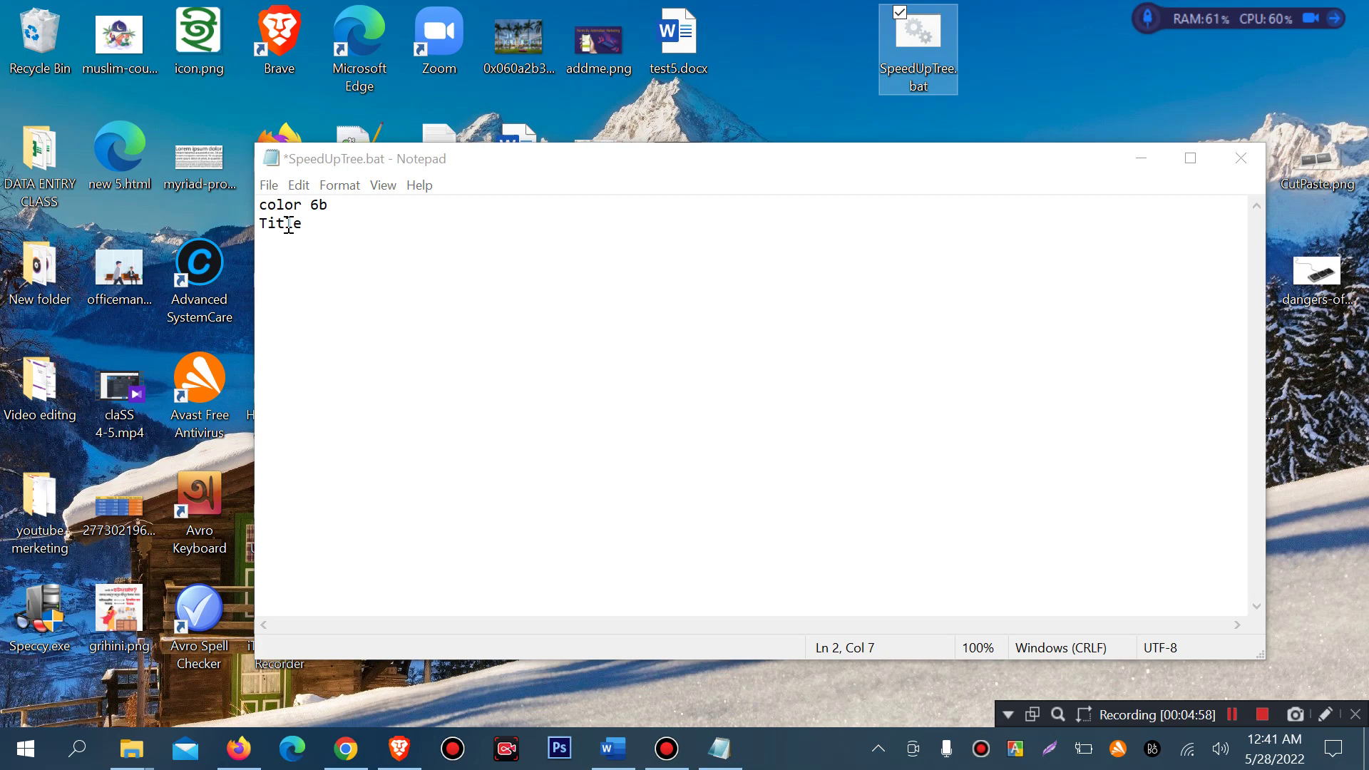
left_click(316, 224)
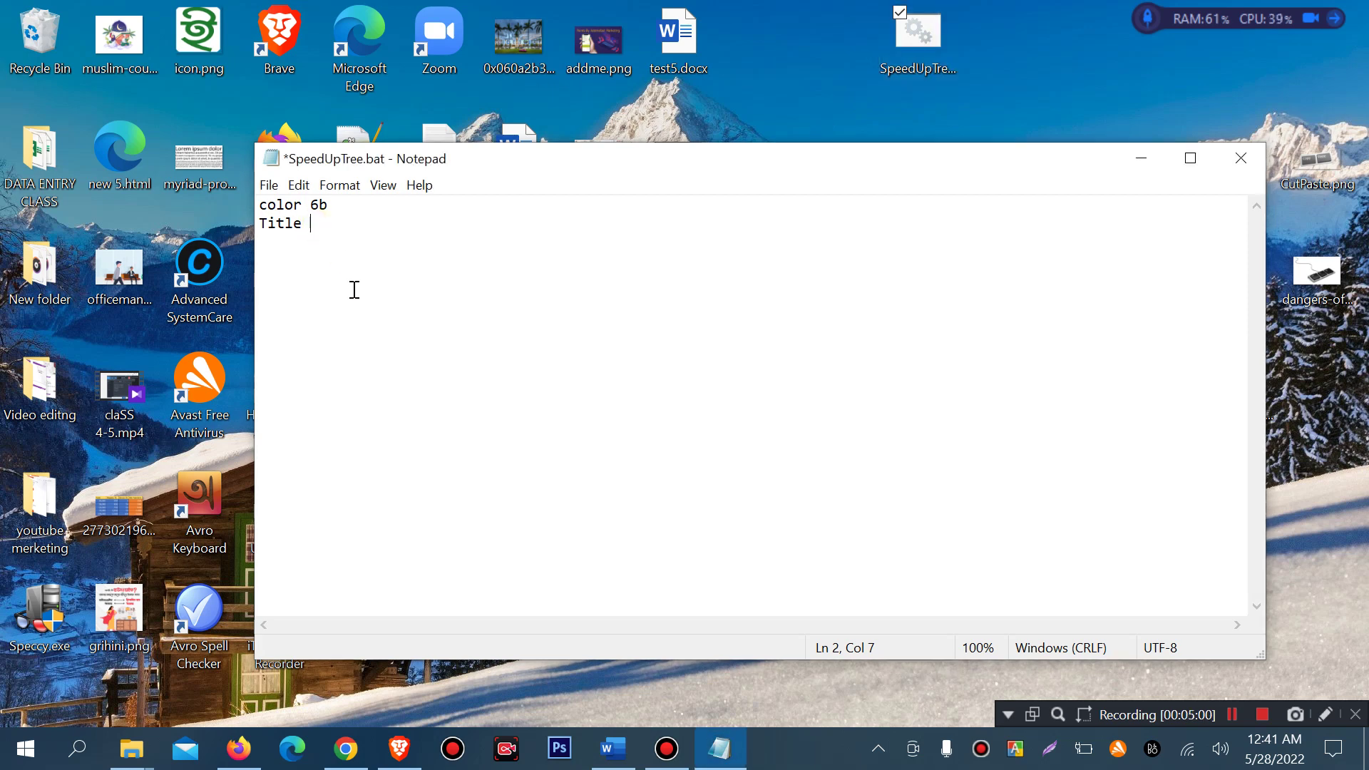
type("SpeedUpC")
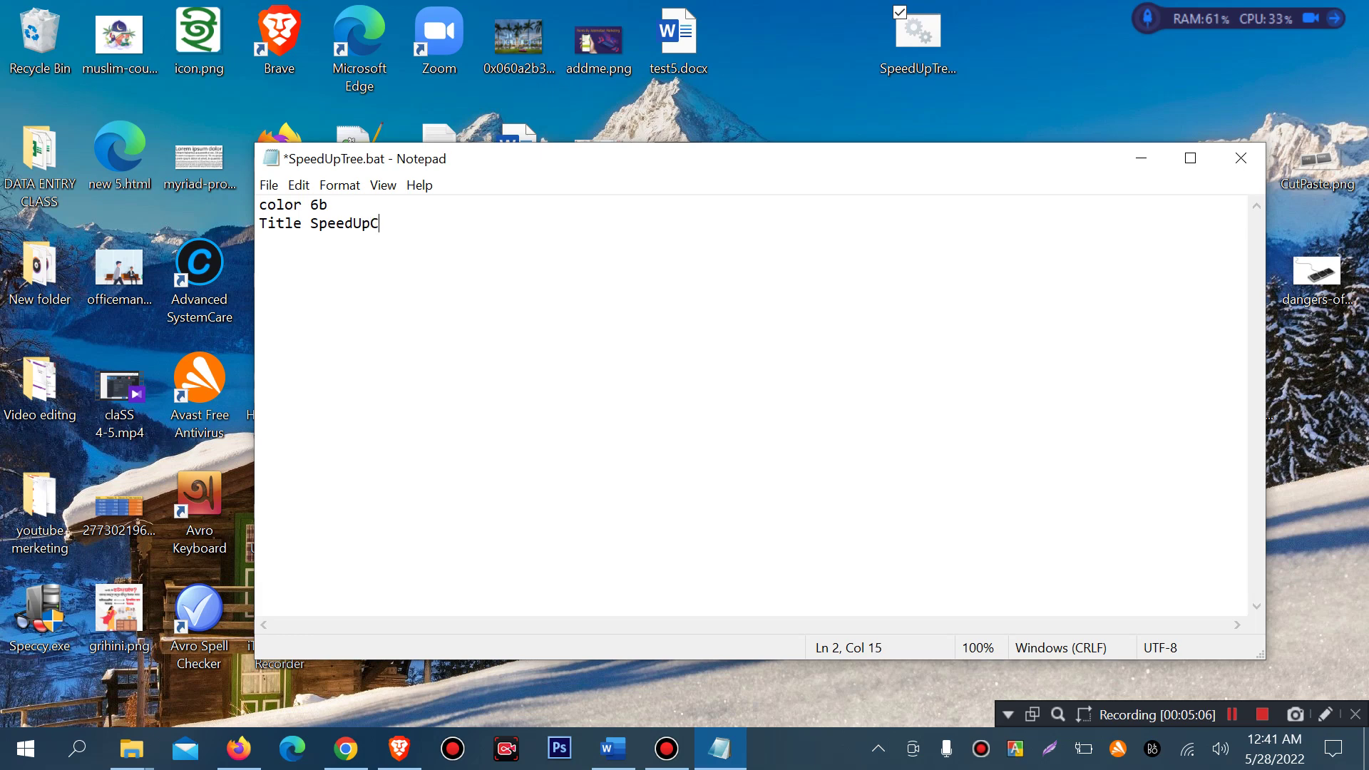